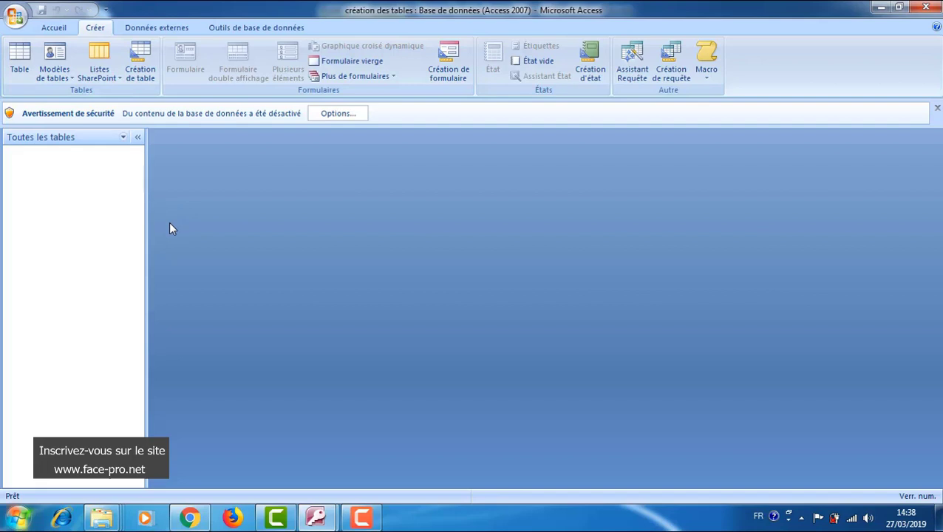
Create a new table, Table1, in Design view from the Créer tab.
left_click(140, 71)
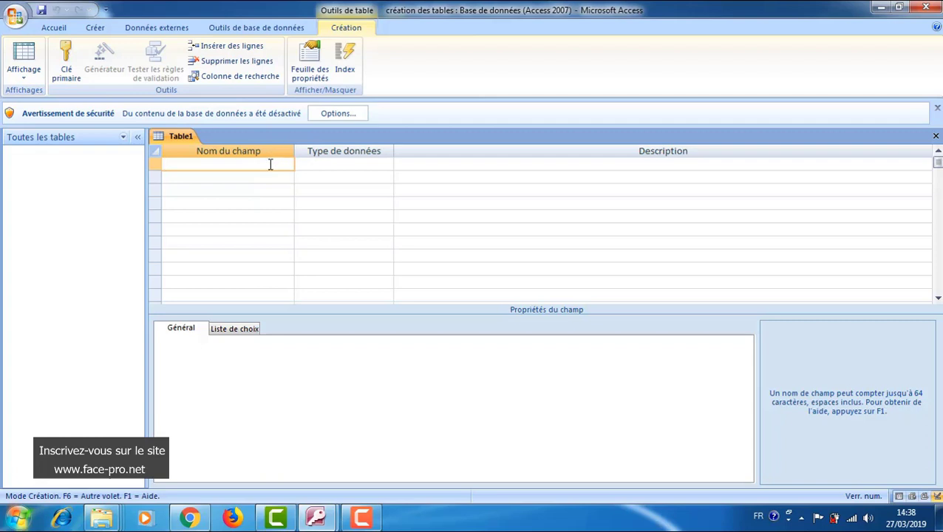
Add field cinCL as Numérique and field nomCL as Texte.
type("cin")
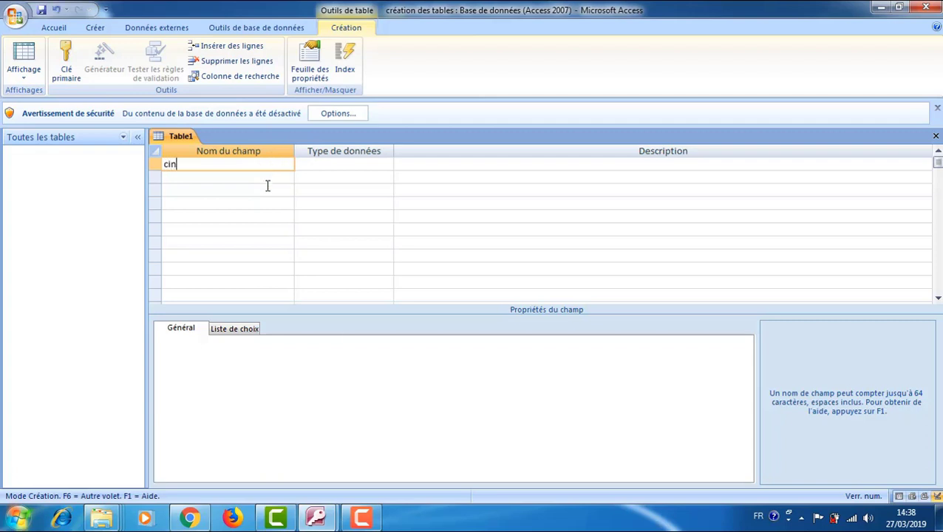
type("CL")
left_click(335, 163)
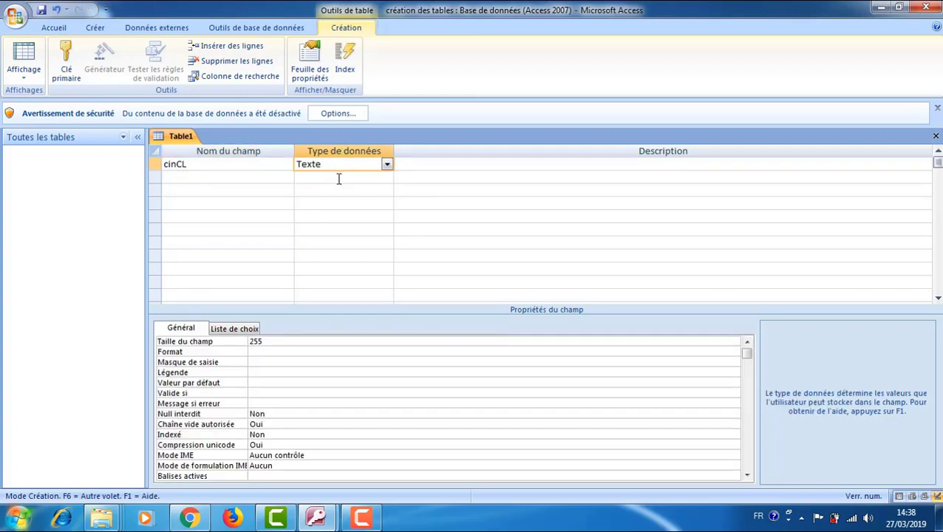
left_click(387, 165)
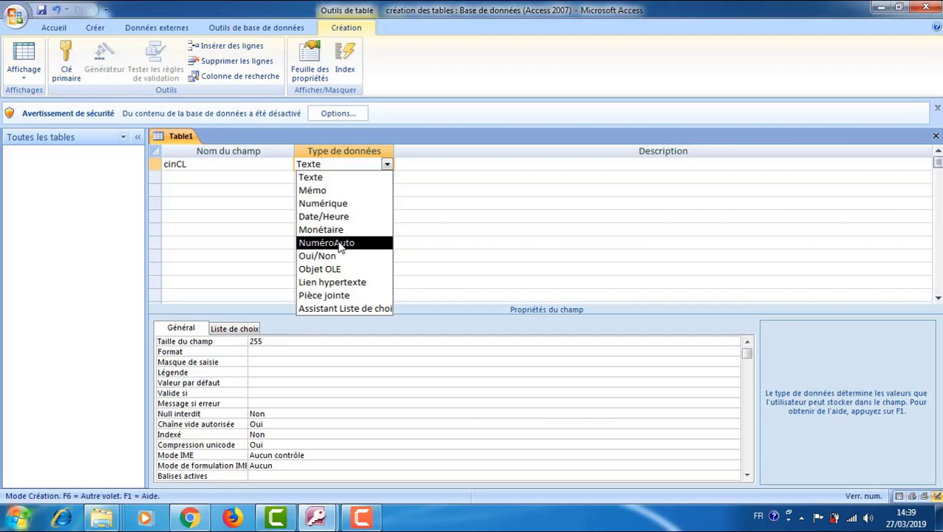
left_click(323, 203)
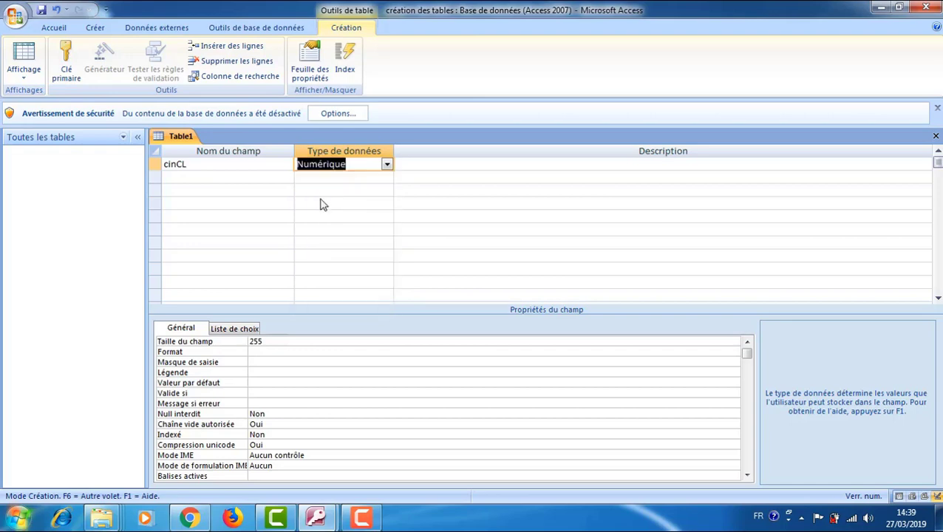
left_click(210, 178)
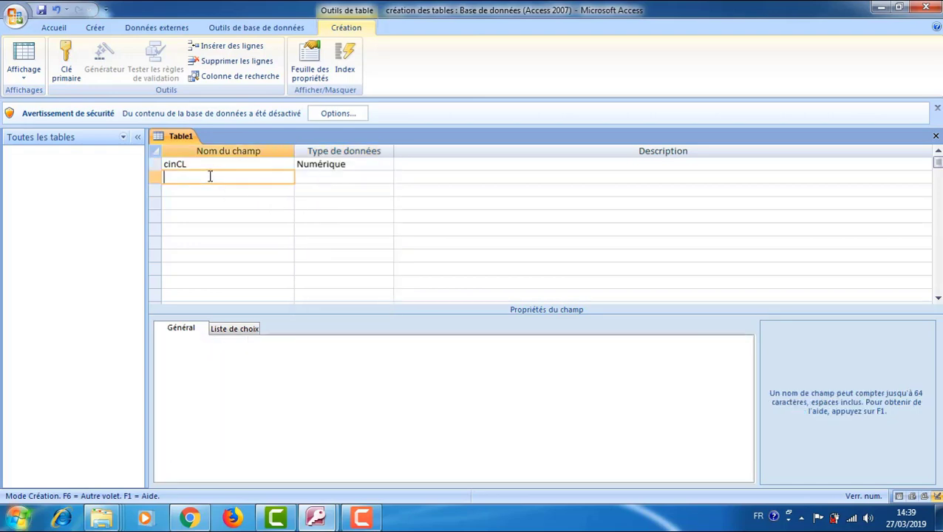
type("nomCL")
left_click(312, 178)
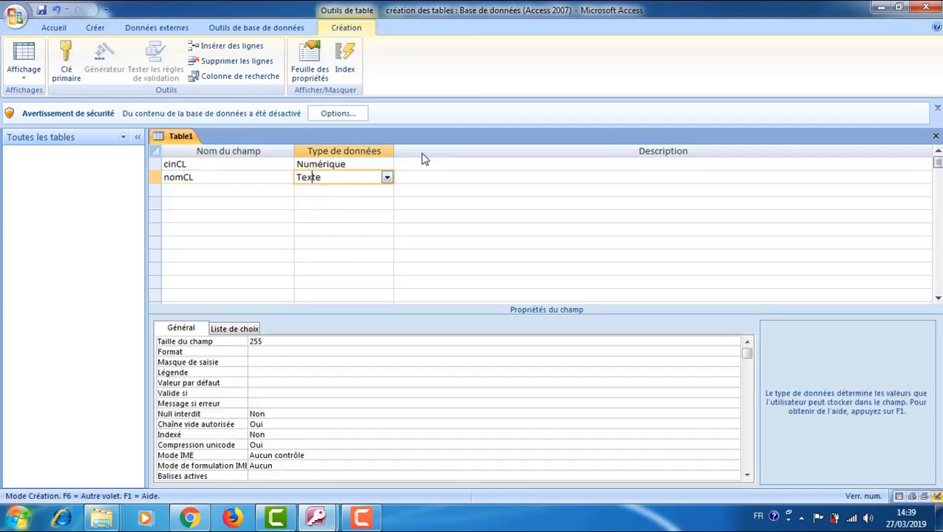
Add field PrenomCL as Texte and field TelCL as Numérique.
left_click(190, 192)
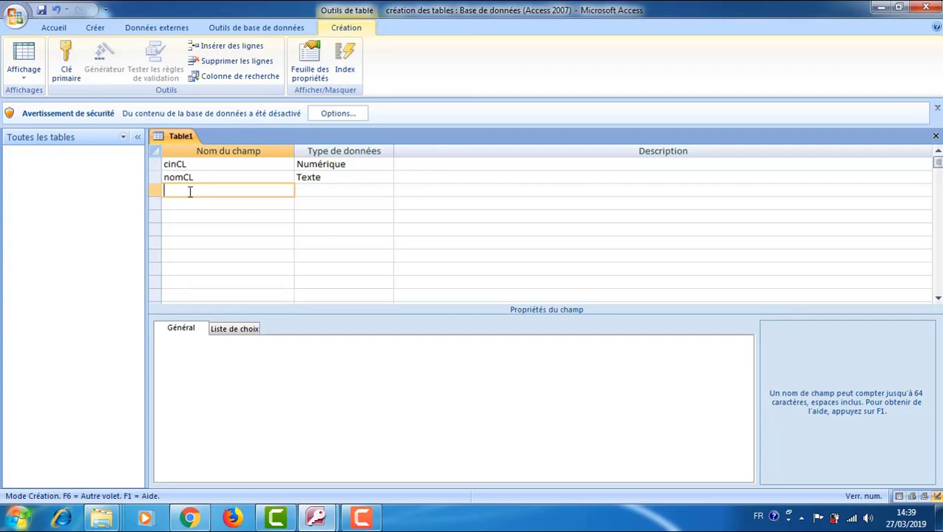
type("PrenomCL")
left_click(360, 190)
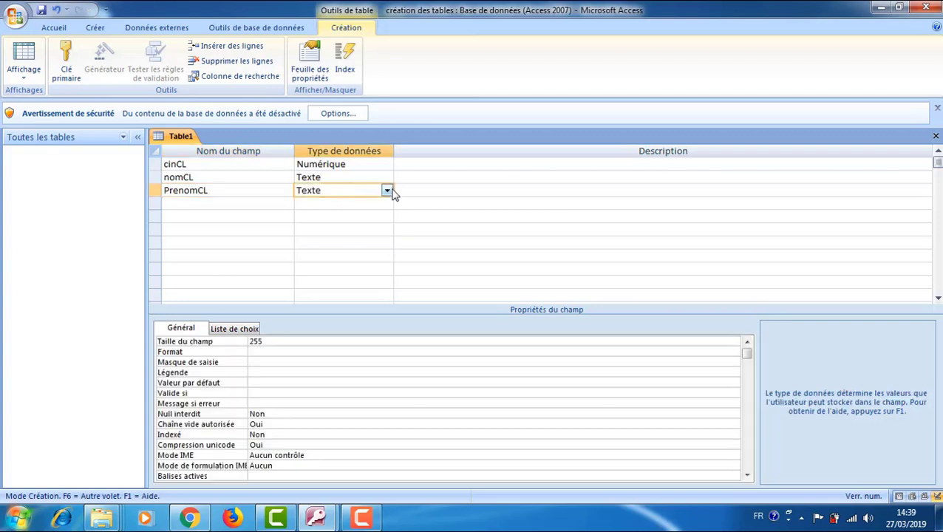
left_click(387, 191)
left_click(388, 191)
left_click(193, 206)
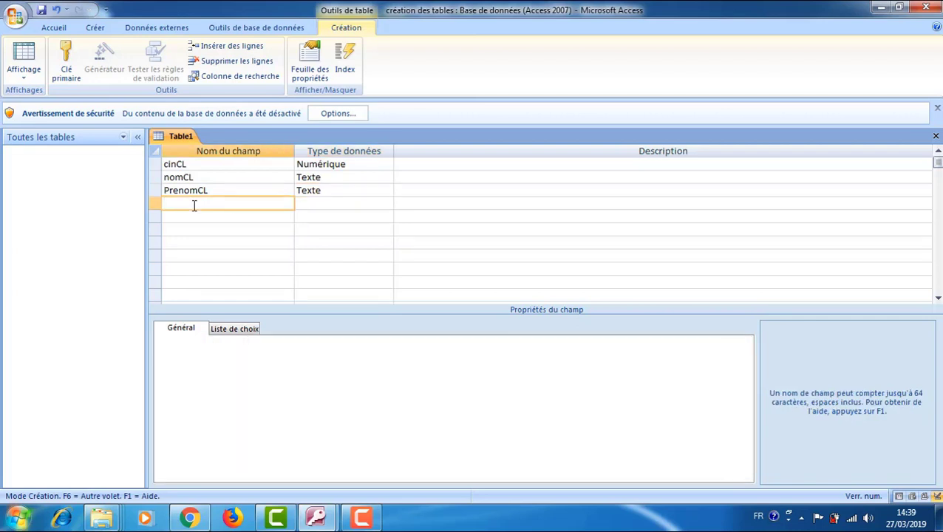
type("TelCL")
left_click(309, 203)
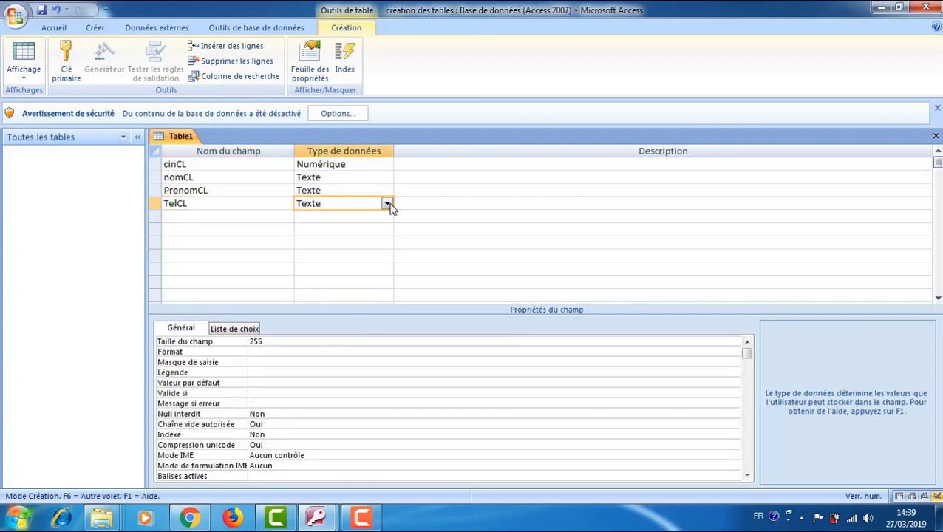
left_click(387, 205)
left_click(325, 243)
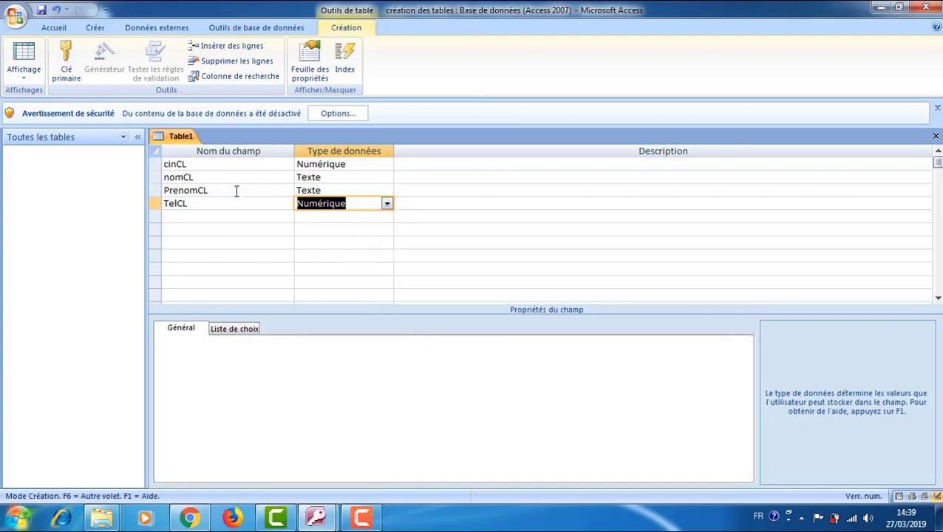
key("Tab")
left_click(223, 179)
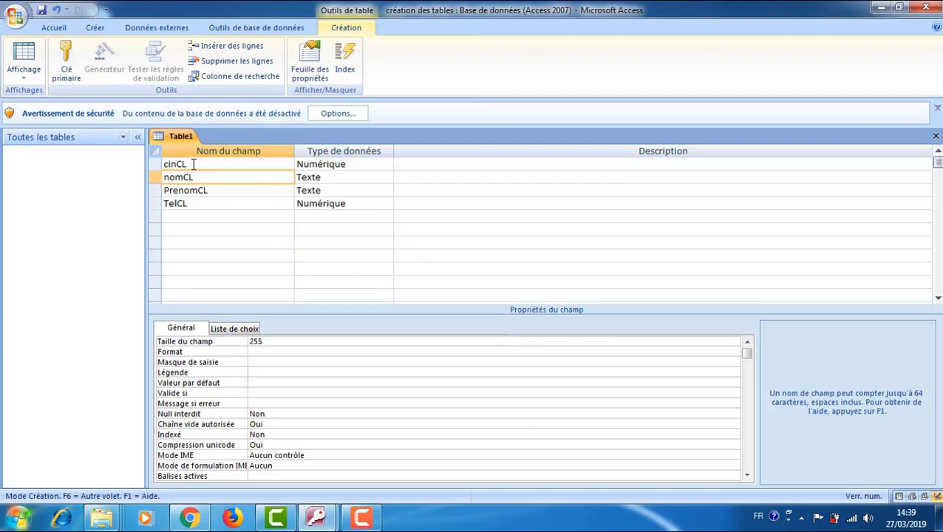
Make cinCL the primary key and save the table as 'client'.
left_click(156, 166)
left_click(66, 63)
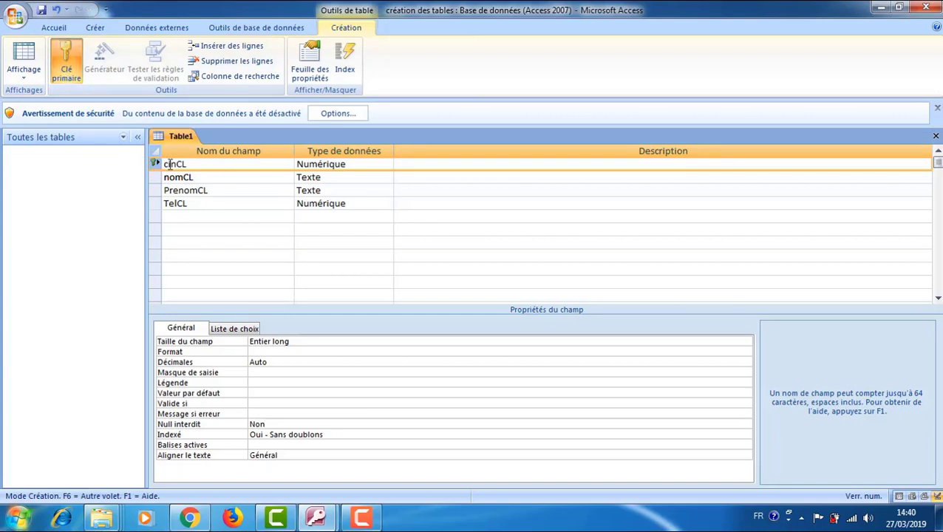
right_click(178, 144)
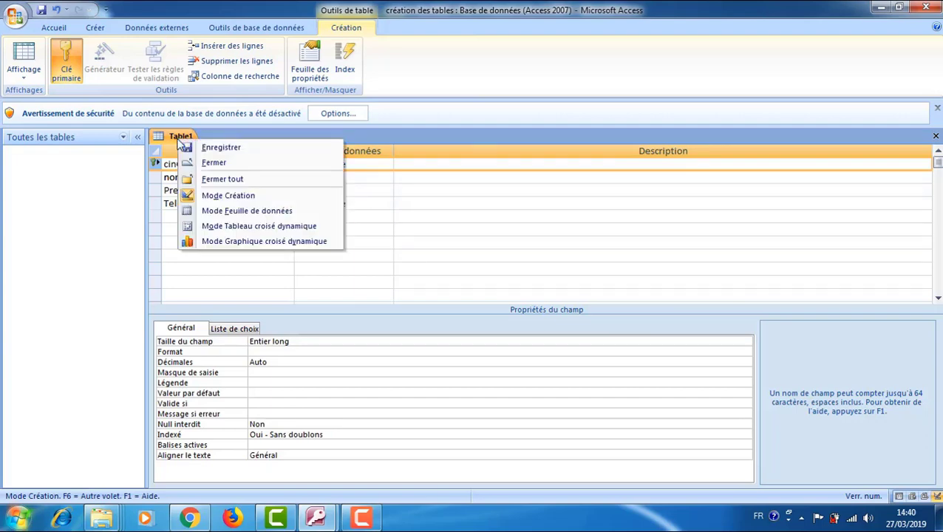
left_click(206, 148)
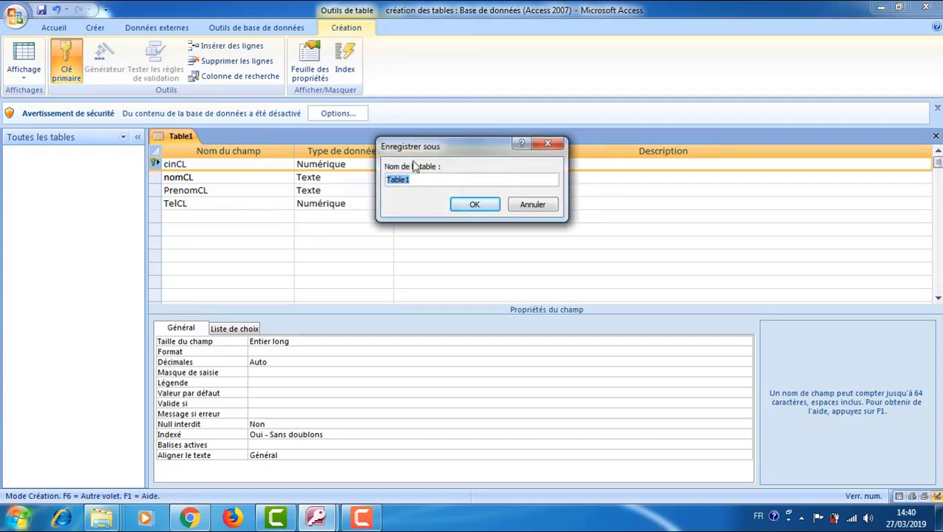
type("client")
left_click(474, 205)
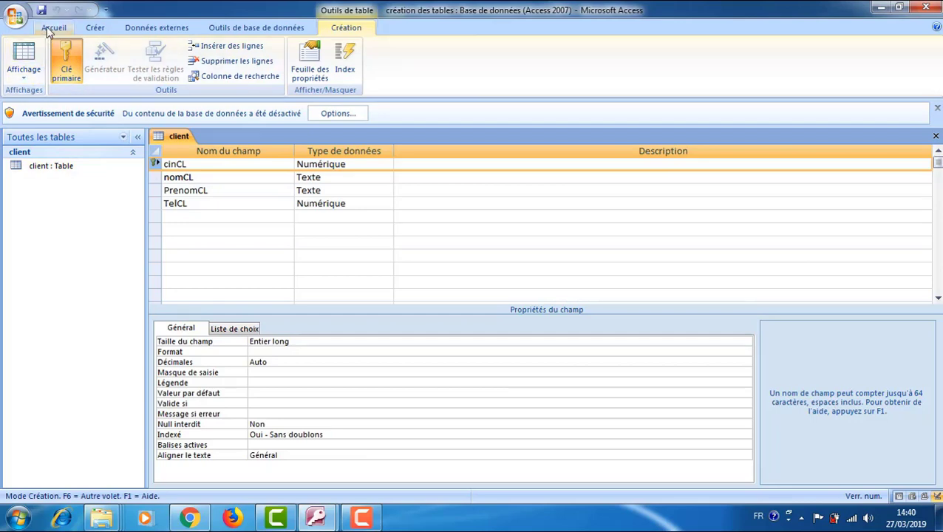
Begin a second table design with IMMAT as a Texte field.
left_click(95, 27)
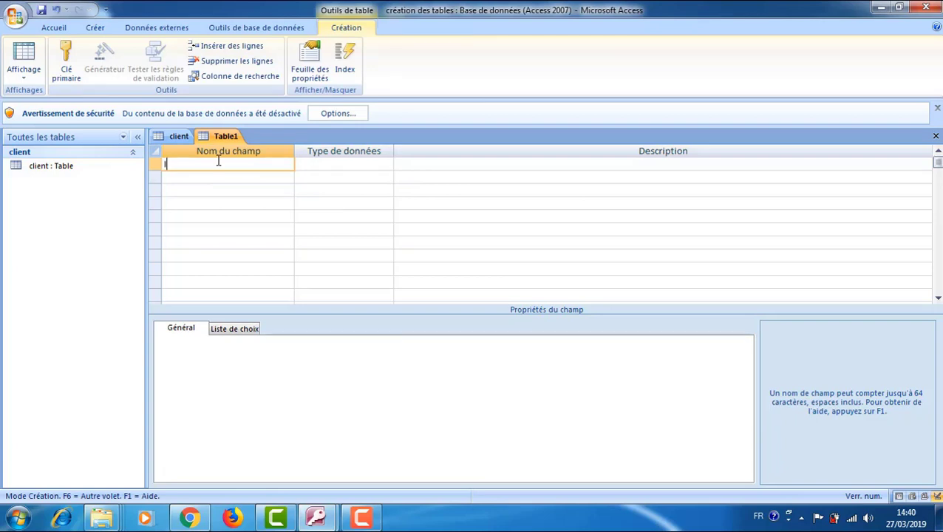
type("IMM")
key("BackSpace")
type("AT")
left_click(340, 164)
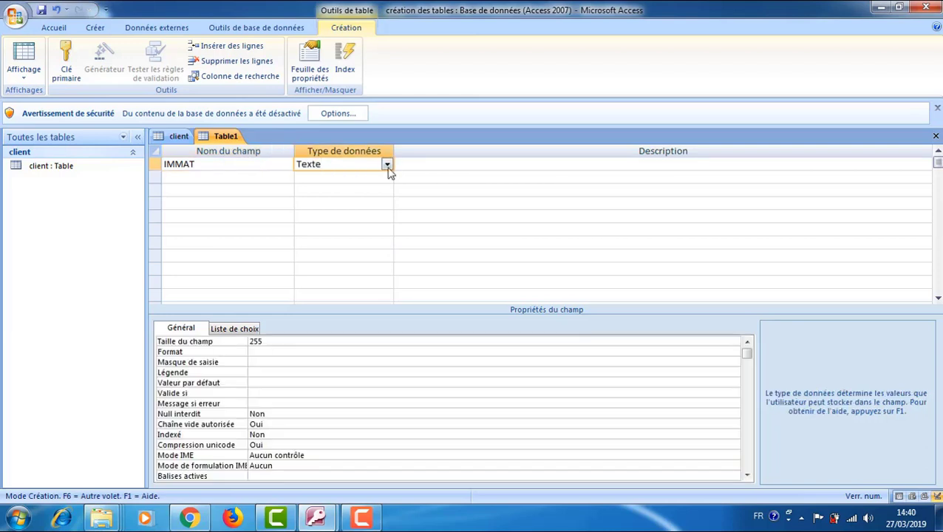
Add Marque and couleur as further Texte fields.
left_click(200, 177)
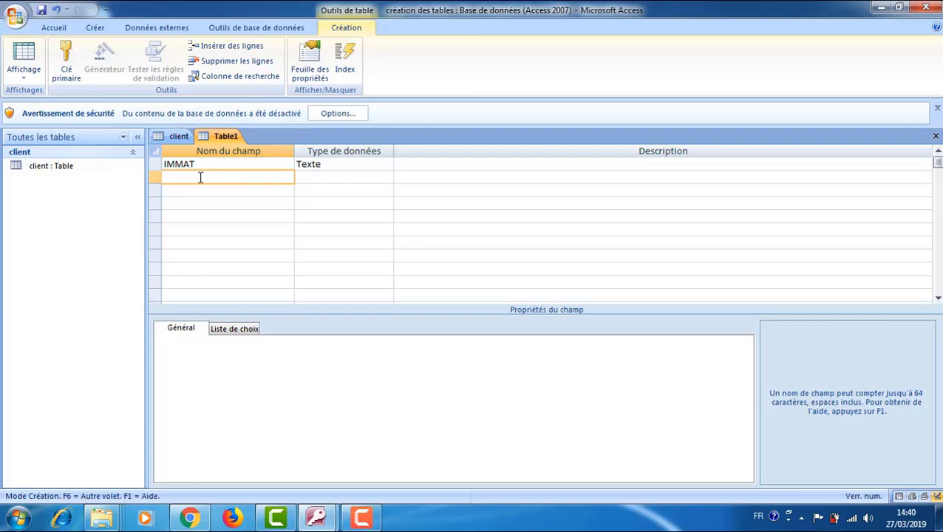
type("Marque")
left_click(211, 186)
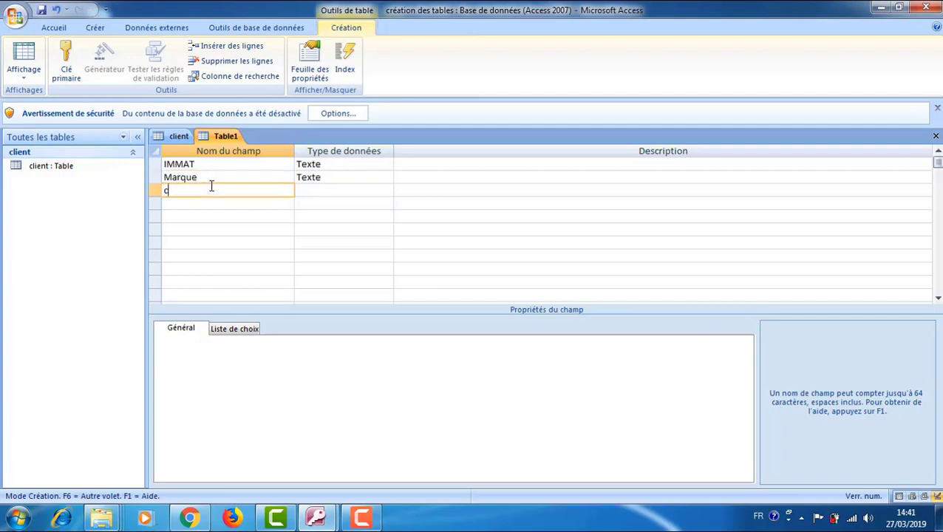
type("couleur")
left_click(246, 203)
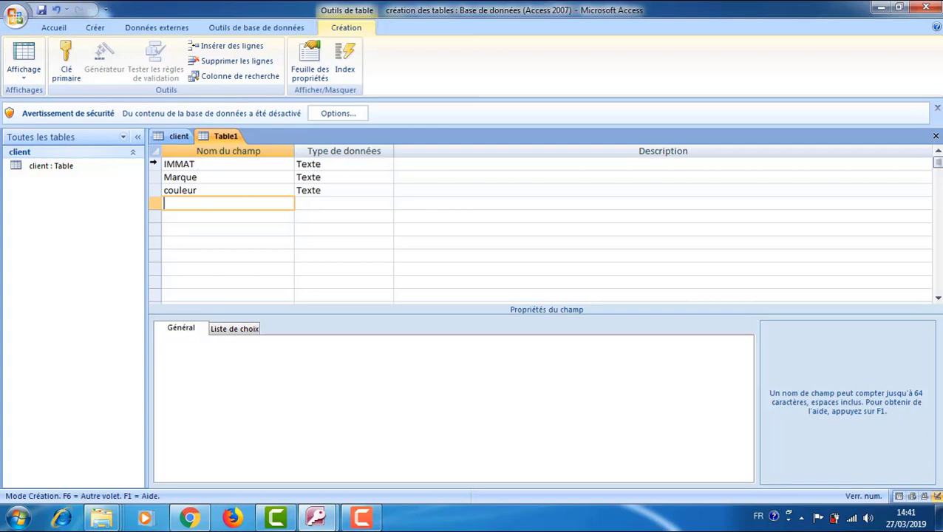
Set IMMAT as the primary key and save the table as 'voiture'.
left_click(155, 164)
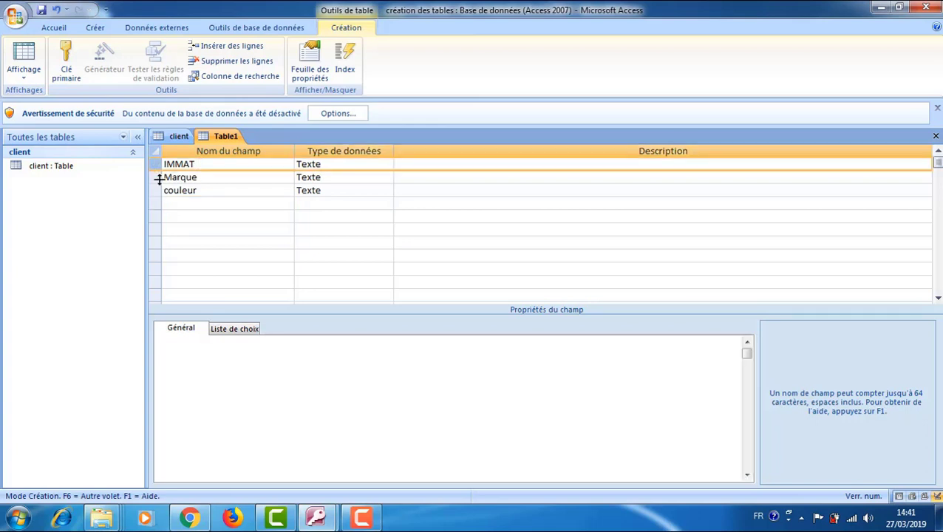
left_click(66, 68)
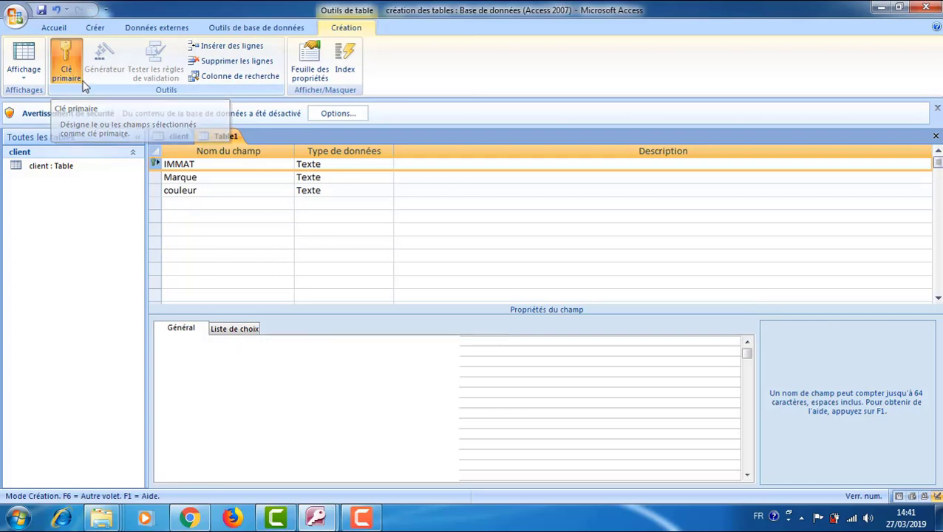
right_click(226, 140)
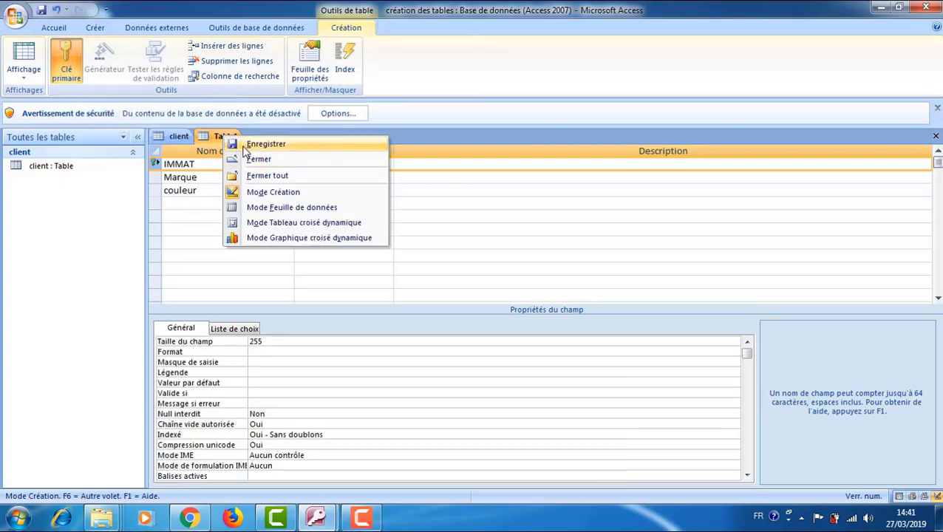
left_click(252, 145)
type("voiture")
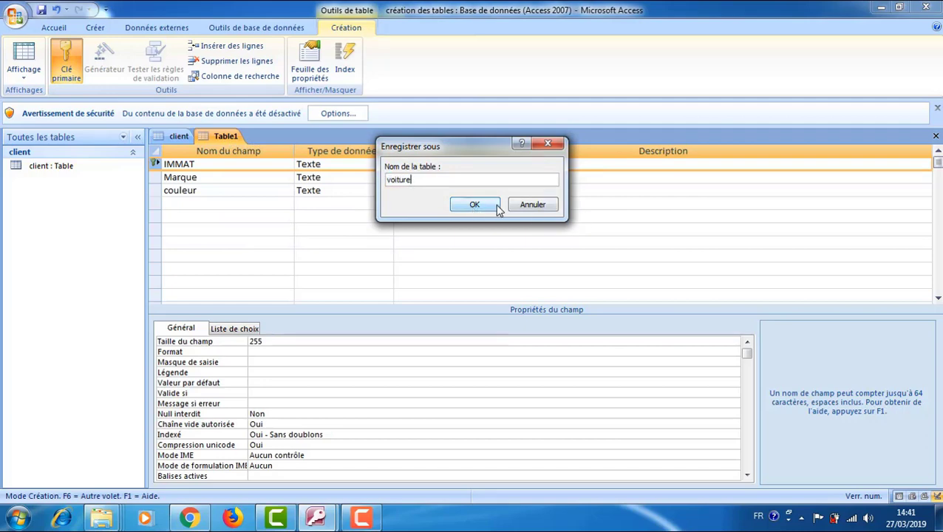
left_click(496, 207)
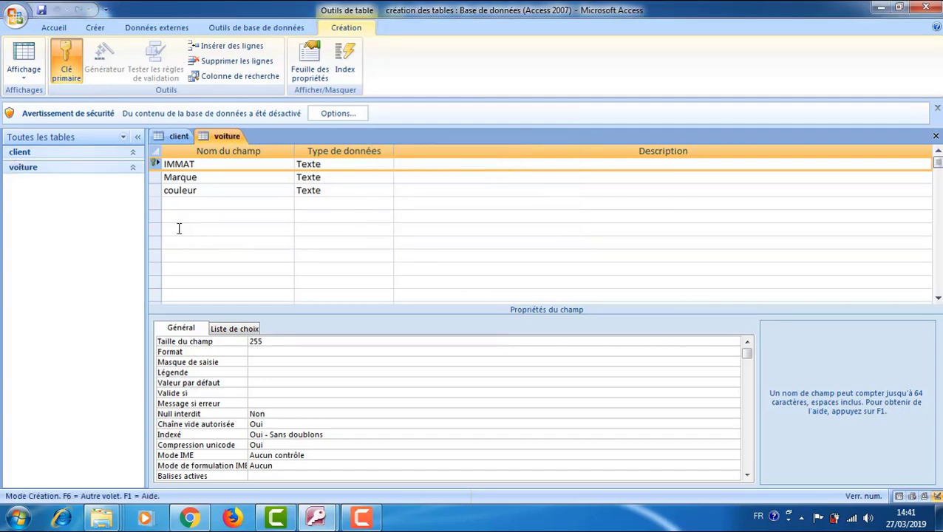
left_click(60, 60)
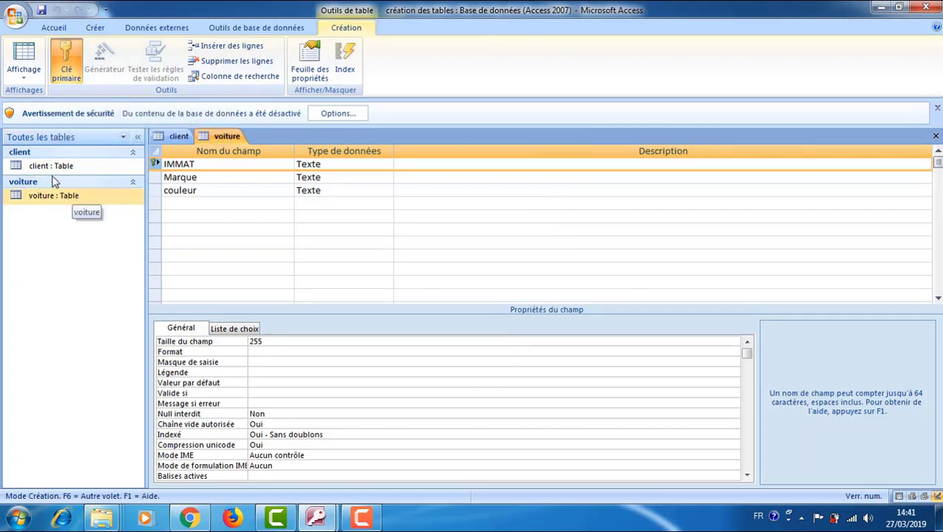
Start a third table design with numR as NuméroAuto and dateR as Date/Heure.
left_click(96, 29)
left_click(139, 63)
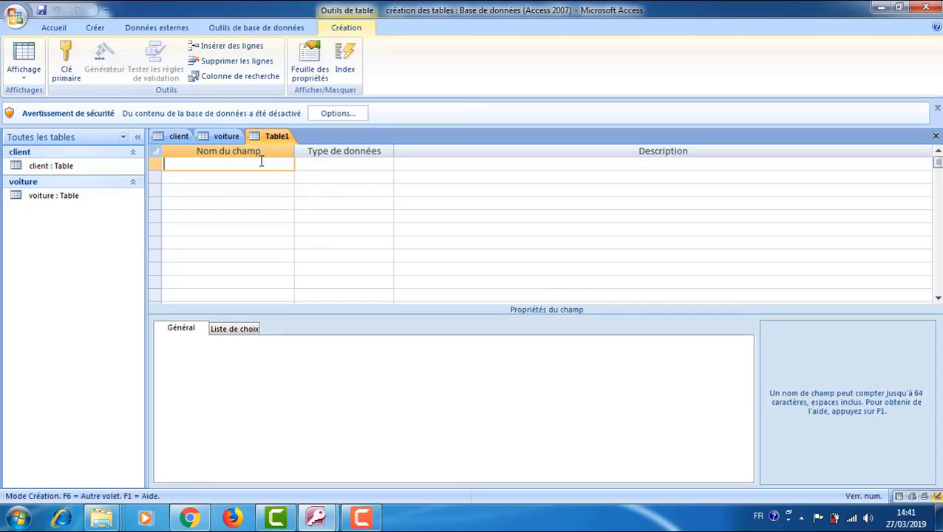
type("numR")
left_click(377, 171)
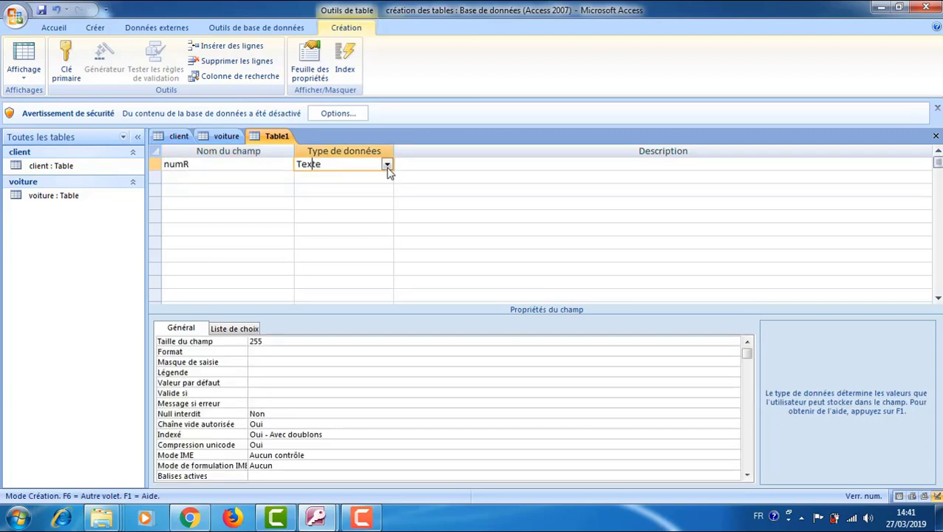
left_click(386, 165)
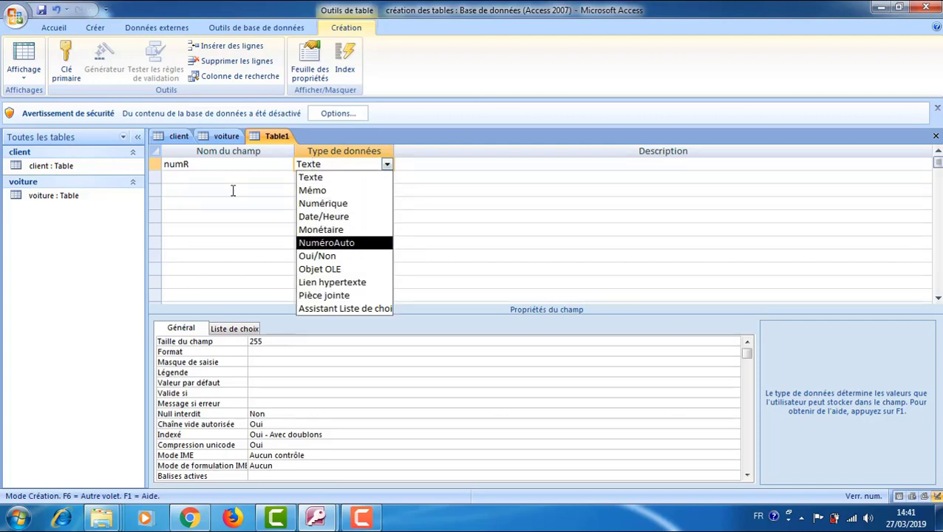
key("Return")
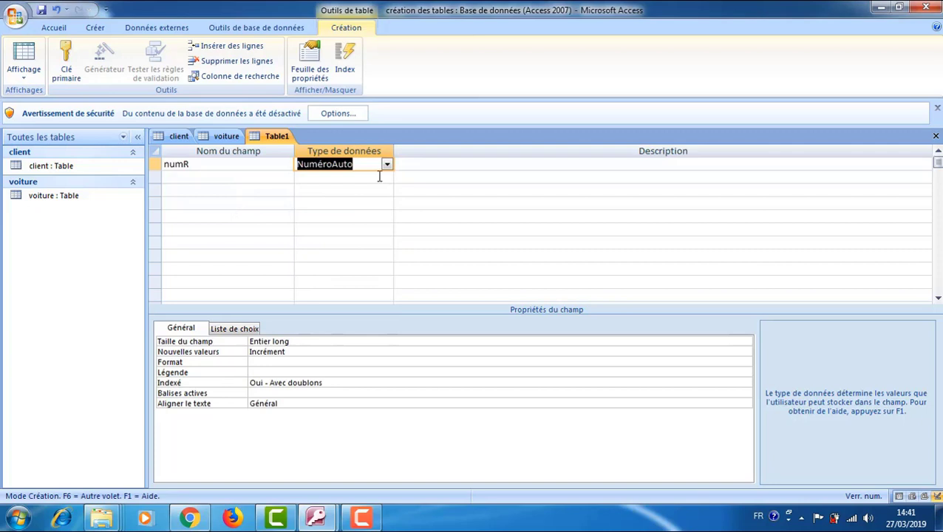
left_click(210, 182)
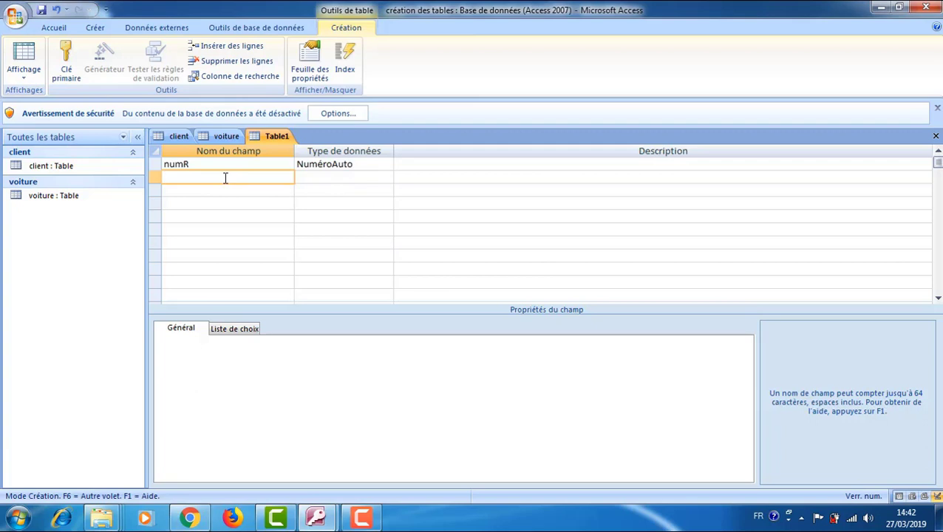
type("dateR")
left_click(358, 177)
left_click(387, 178)
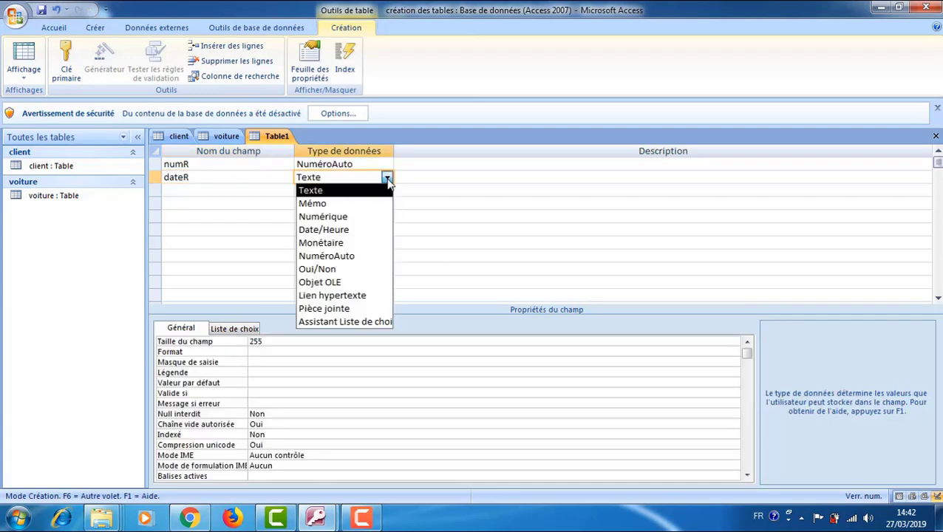
left_click(364, 230)
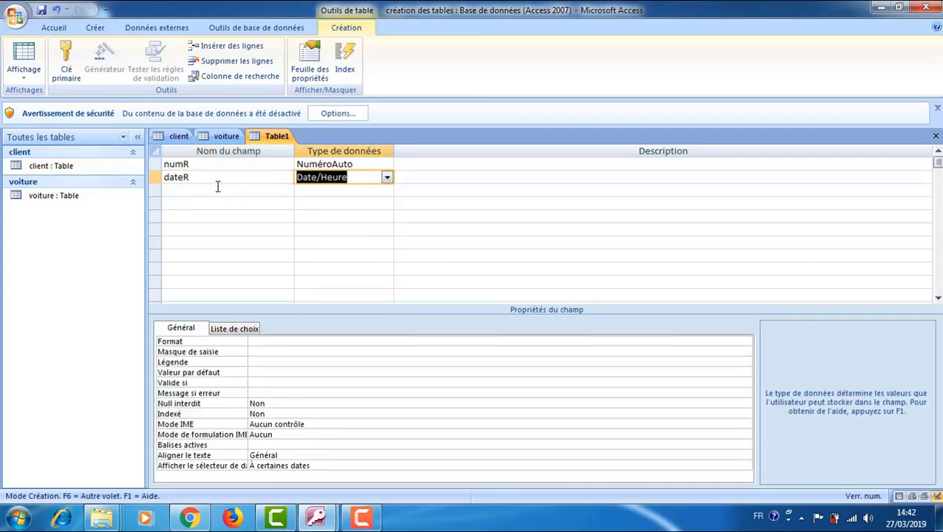
Add Panne as a Texte field and Prix as a Monétaire field.
left_click(218, 191)
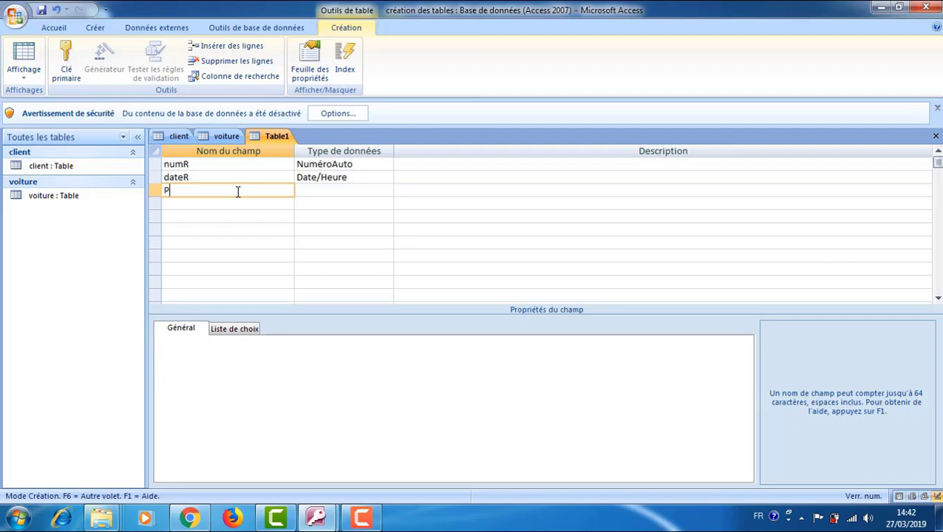
type("Panne")
left_click(349, 190)
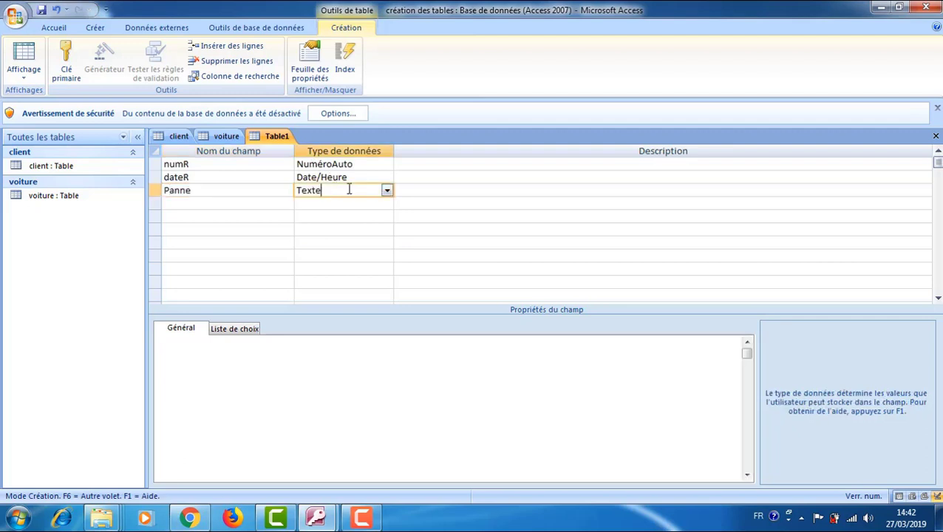
left_click(205, 202)
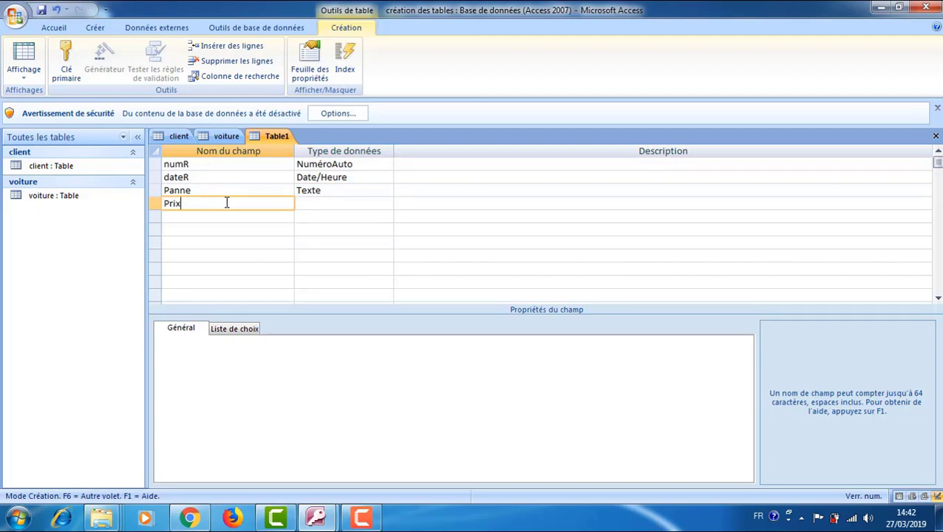
left_click(307, 204)
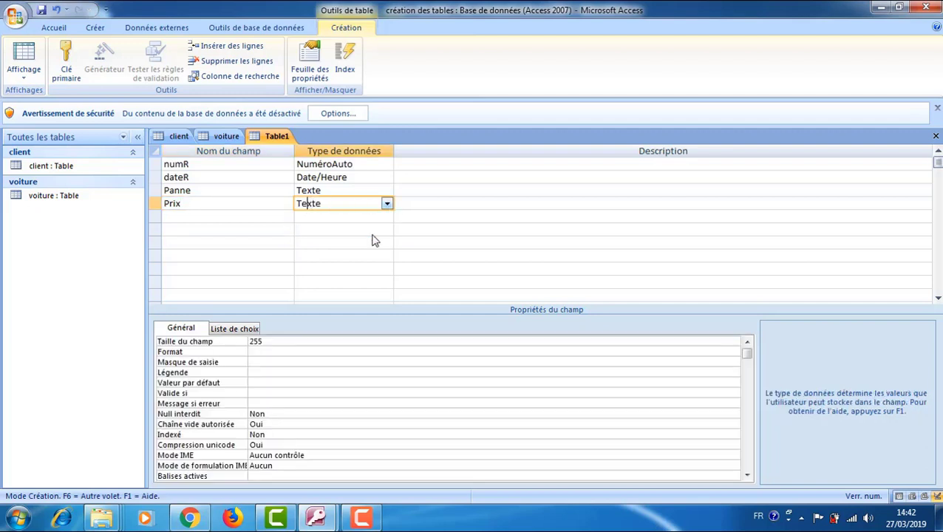
left_click(387, 204)
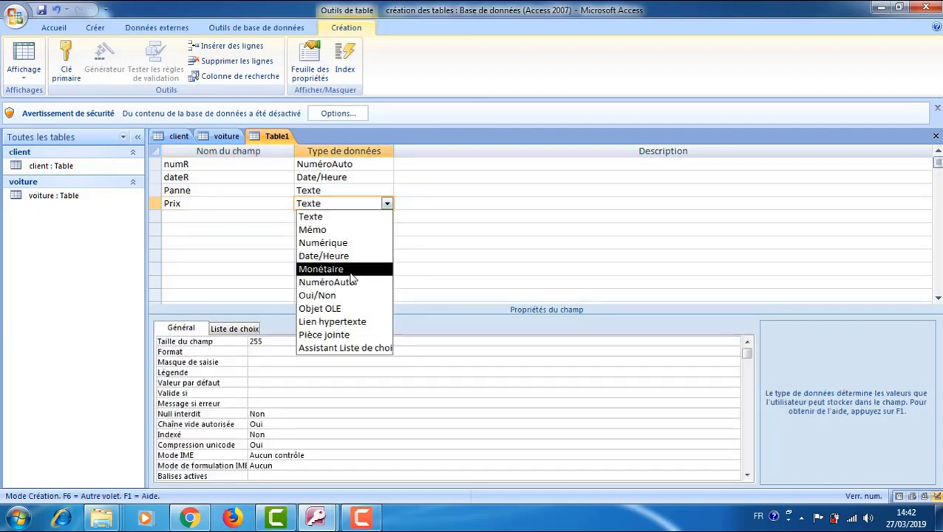
left_click(348, 270)
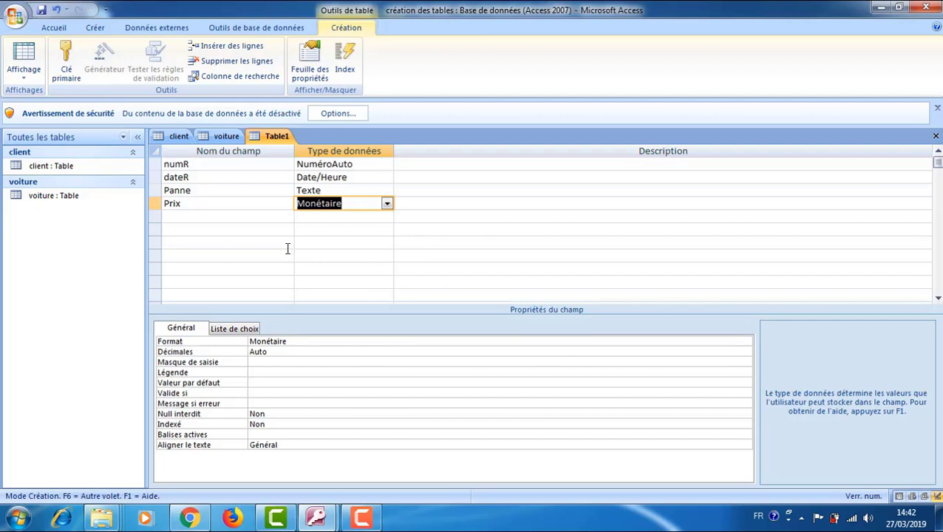
Cancel the no-primary-key warning, make numR the primary key, and save as 'réparation'.
key("ctrl+s")
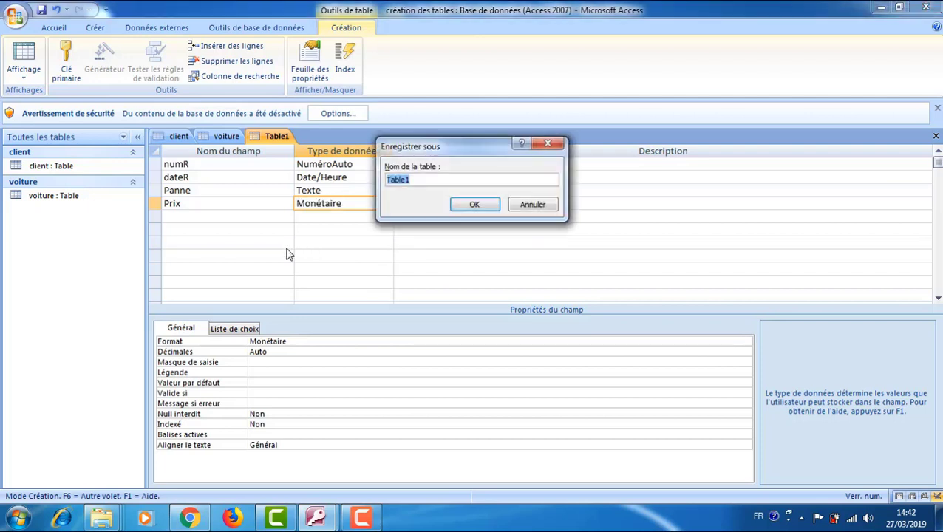
type("réparation")
left_click(477, 205)
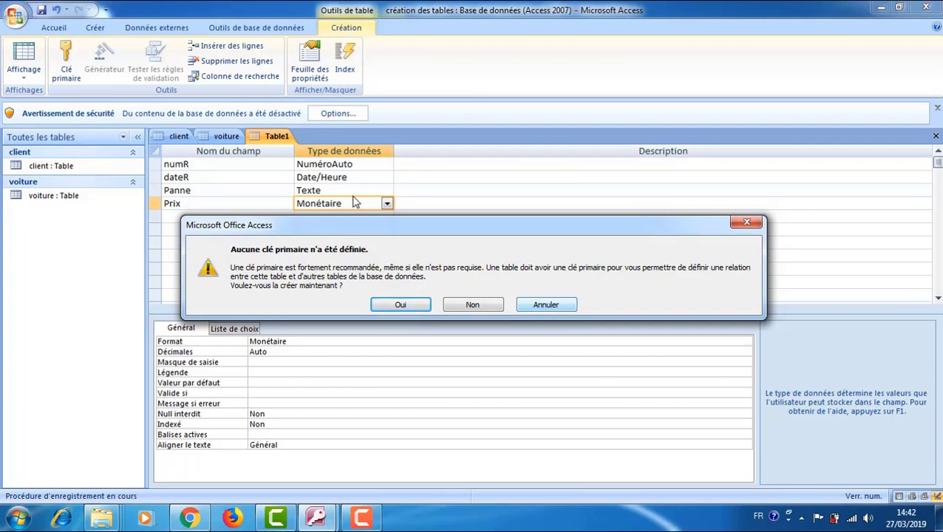
left_click(545, 308)
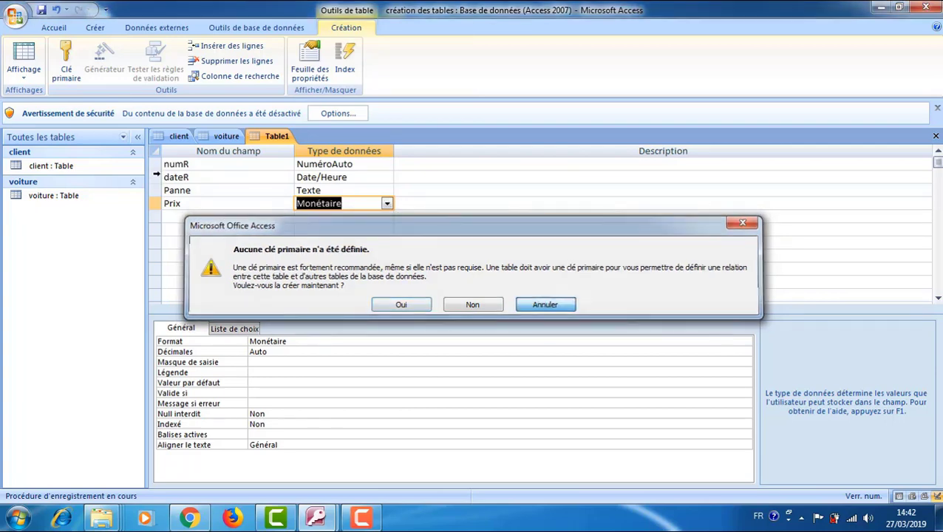
left_click(157, 164)
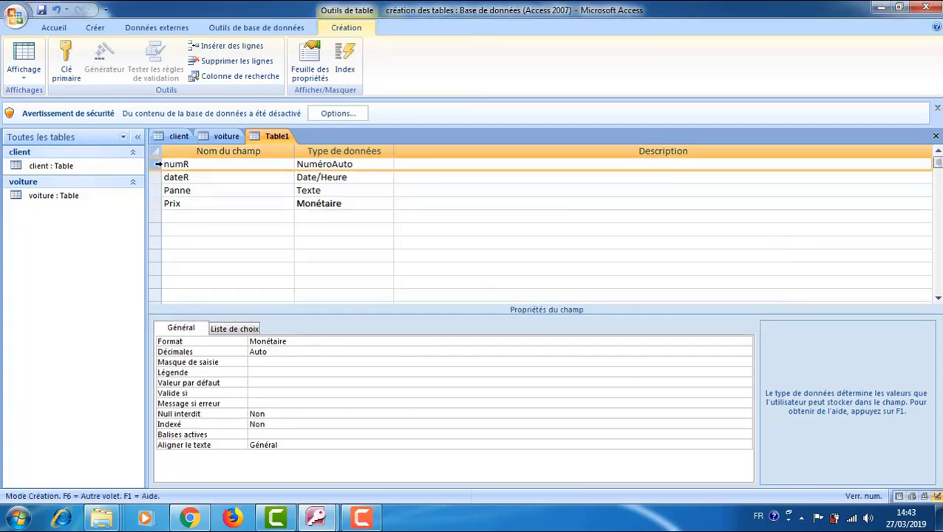
left_click(66, 63)
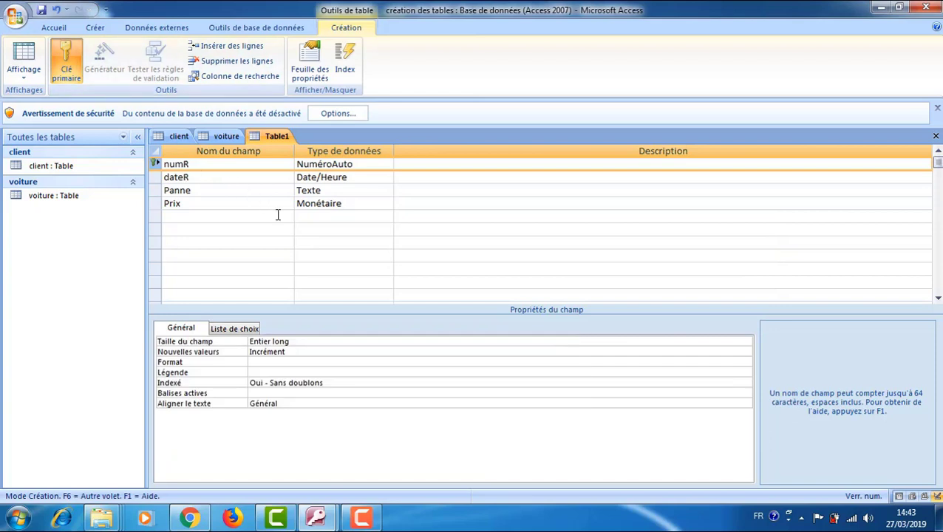
key("ctrl+s")
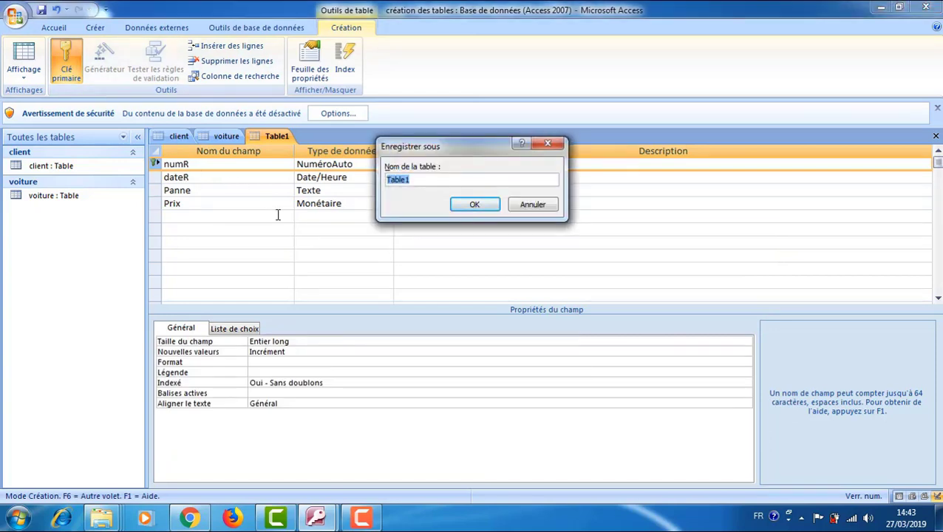
type("réparation")
key("Return")
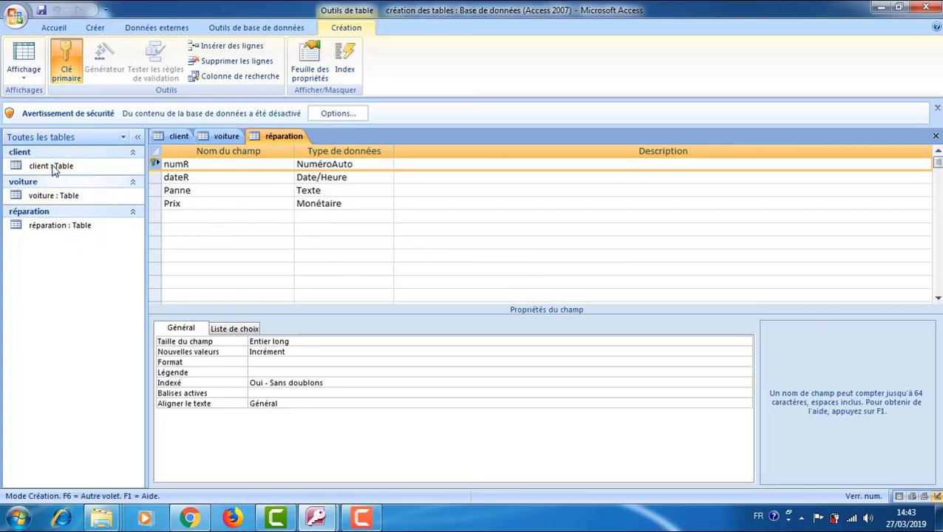
Open Relations, add client, réparation and voiture, and delete the duplicate voiture_1.
left_click(256, 30)
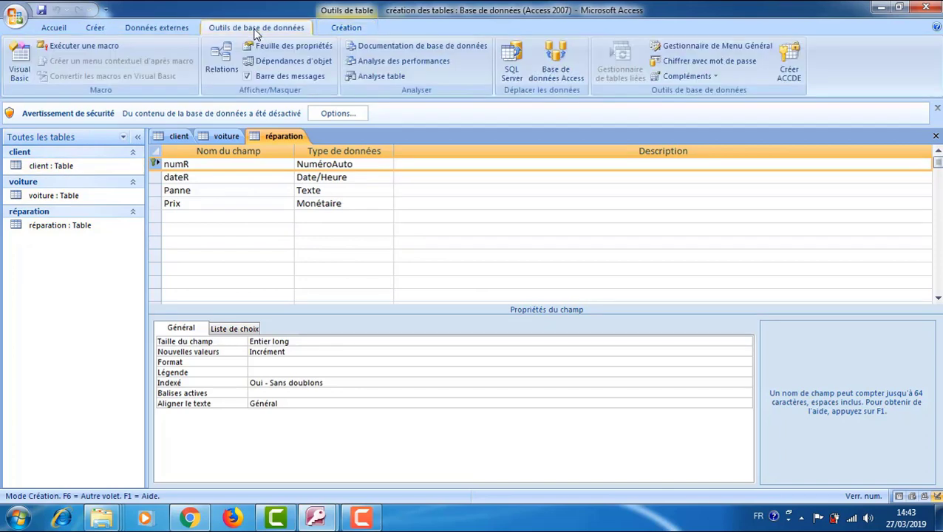
left_click(229, 68)
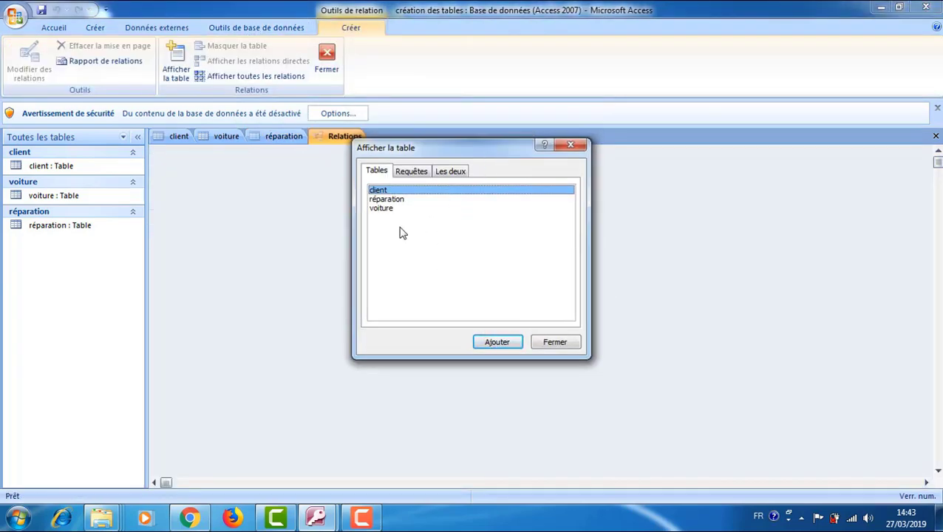
key("Return")
left_click(386, 199)
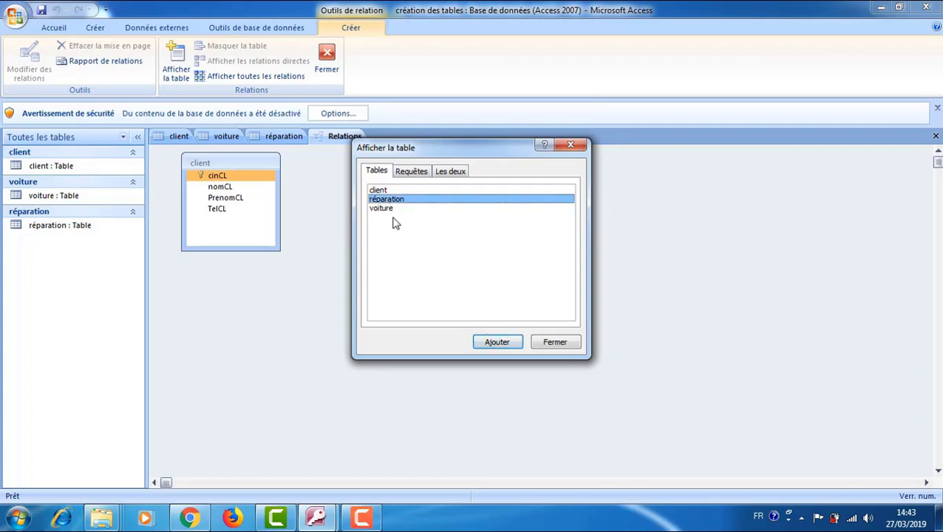
key("Return")
left_click(388, 210)
left_click(500, 344)
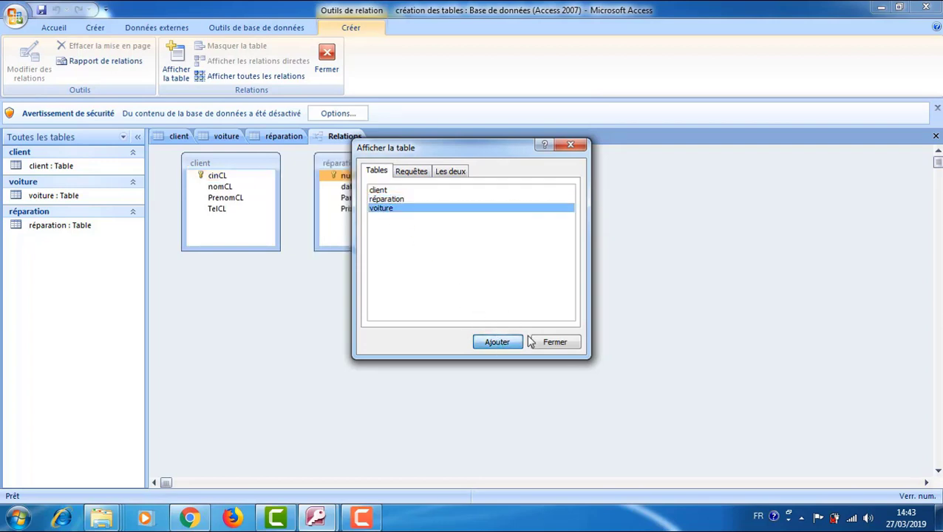
left_click(507, 343)
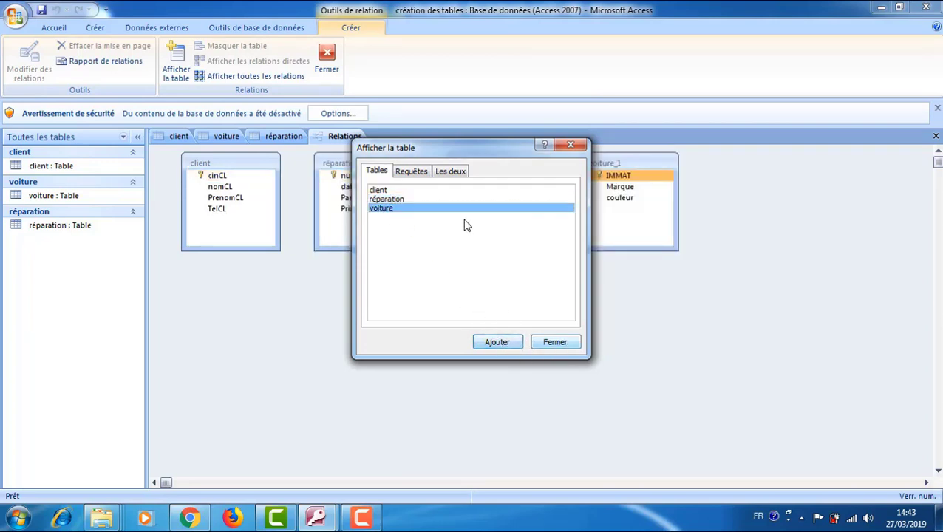
key("Escape")
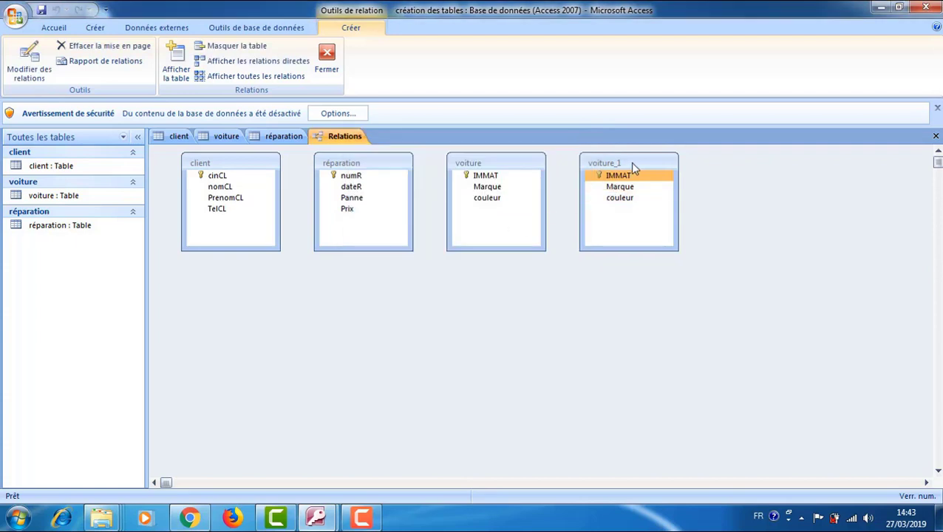
key("Delete")
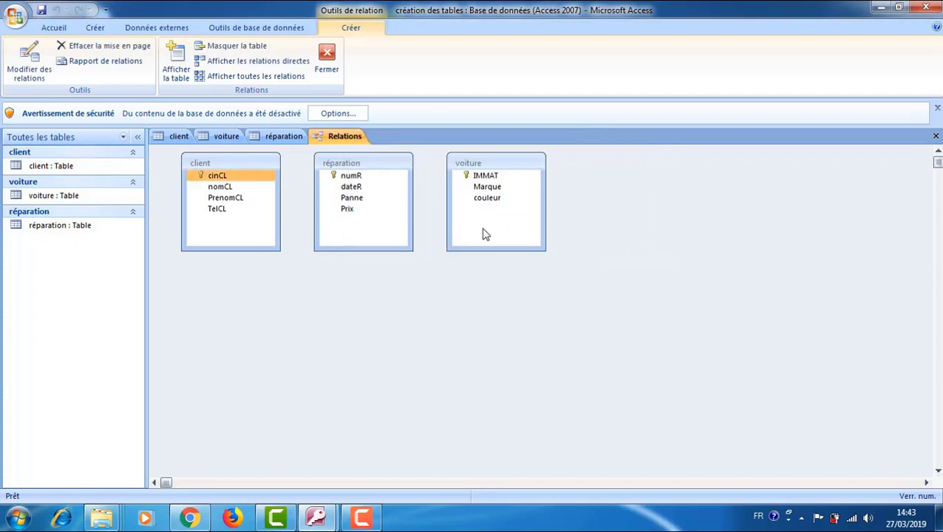
Arrange client, voiture and réparation side by side in the diagram.
left_click(331, 185)
left_click_drag(371, 162, 635, 166)
left_click_drag(507, 163, 398, 169)
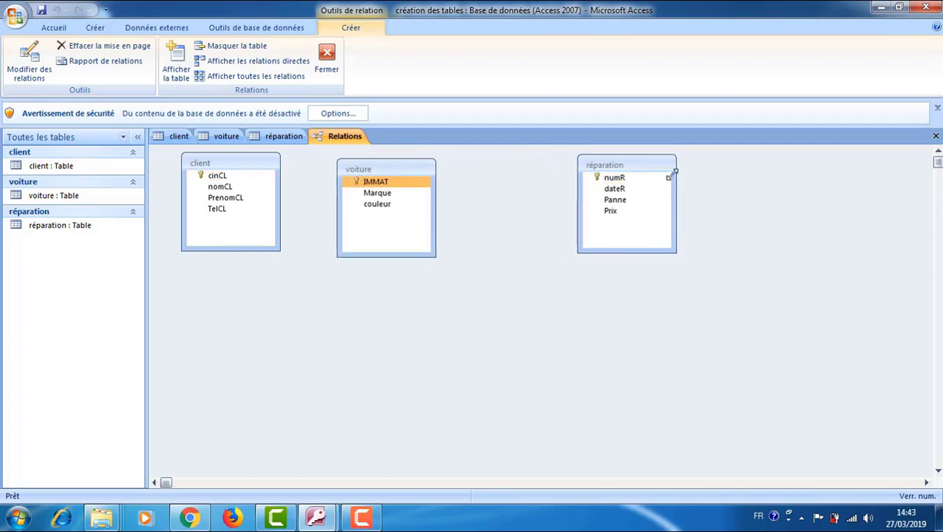
left_click_drag(642, 170, 556, 175)
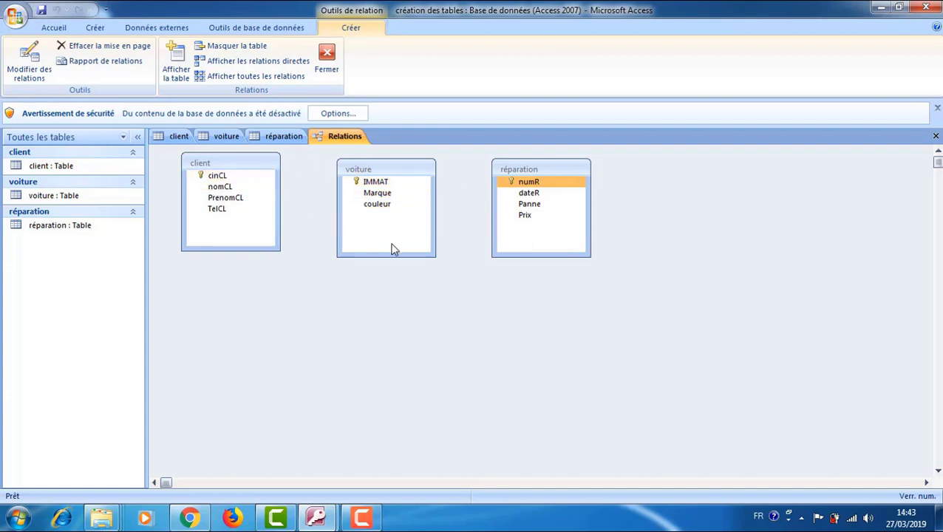
left_click(213, 136)
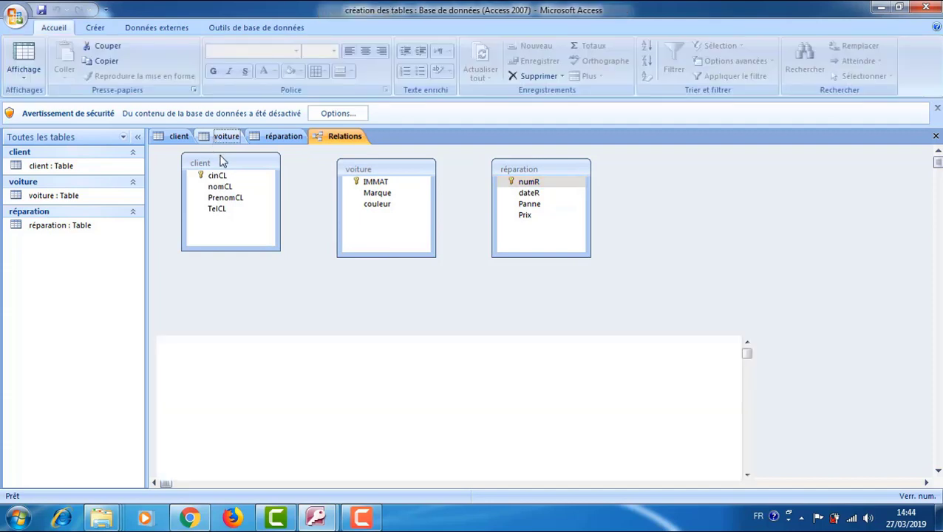
Add a Numérique field codeCL to the voiture table.
left_click(199, 201)
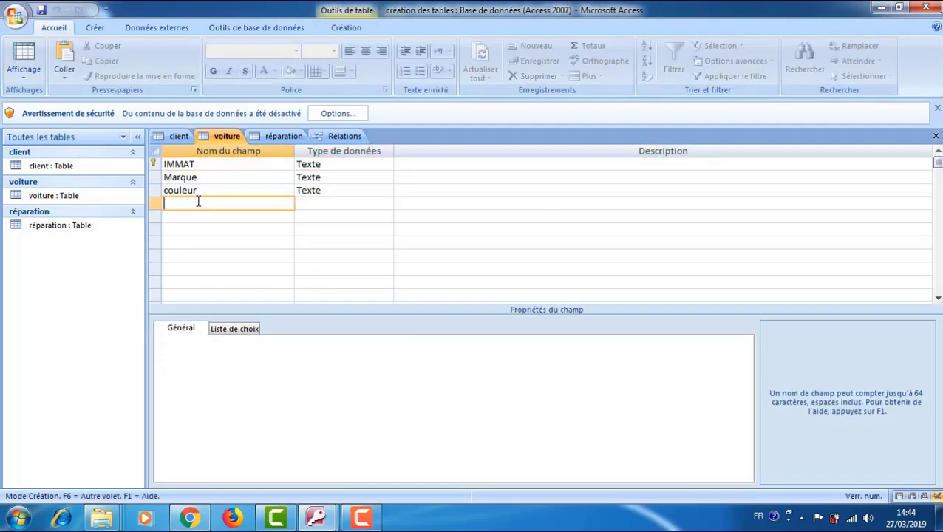
type("codeCL")
left_click(313, 204)
left_click(386, 204)
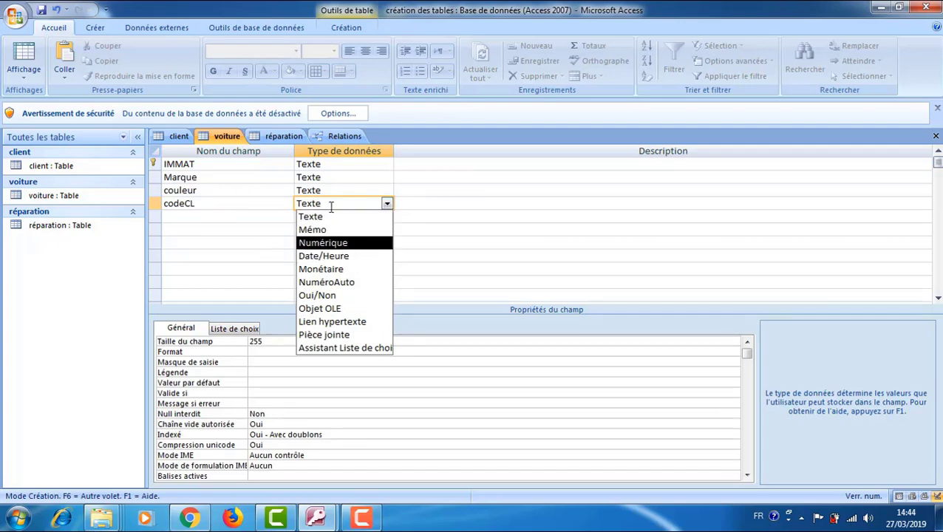
left_click(334, 244)
Add a Texte field Num_Immat to the réparation table.
left_click(285, 136)
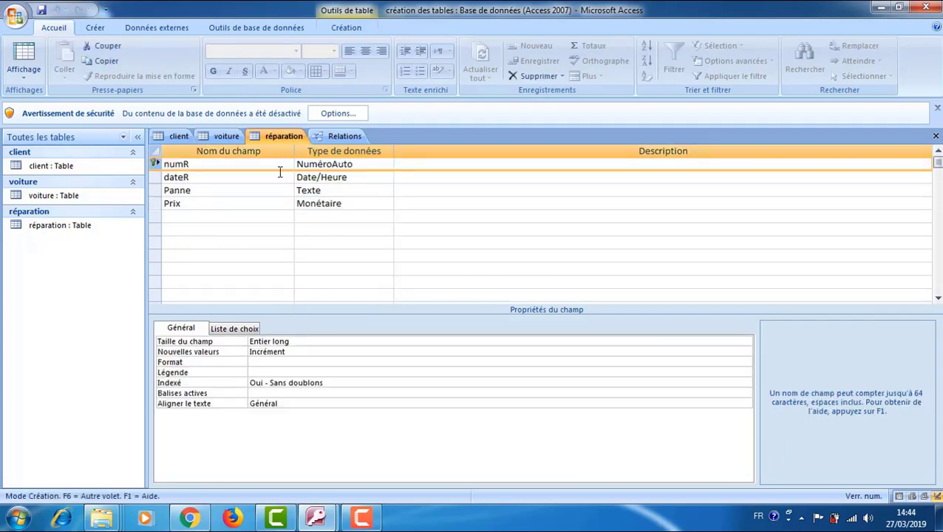
left_click(332, 140)
left_click_drag(222, 175, 355, 169)
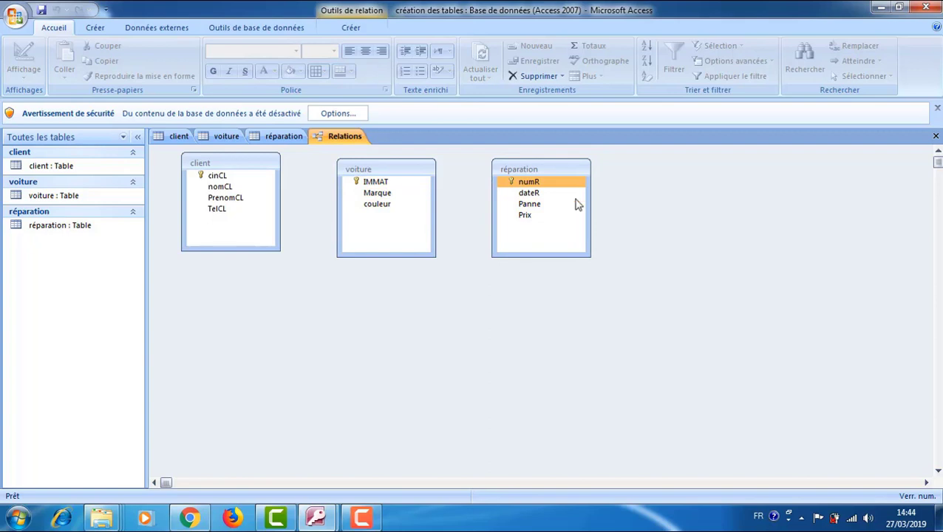
left_click(283, 137)
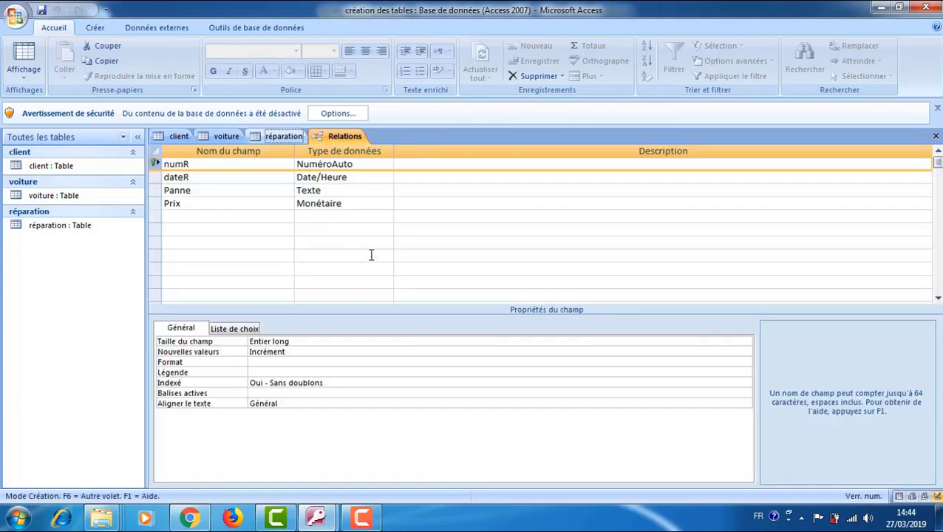
left_click(225, 217)
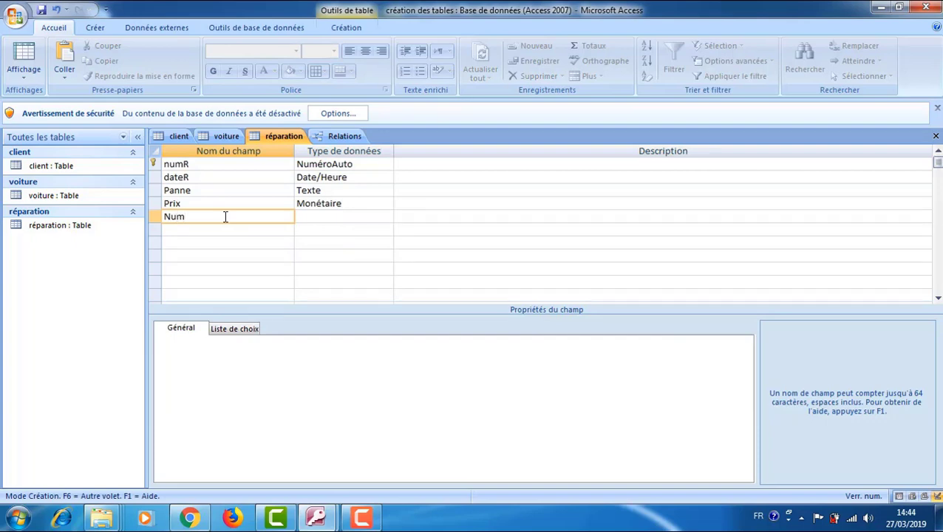
type("NumImmat")
left_click(185, 216)
type("_")
left_click(358, 215)
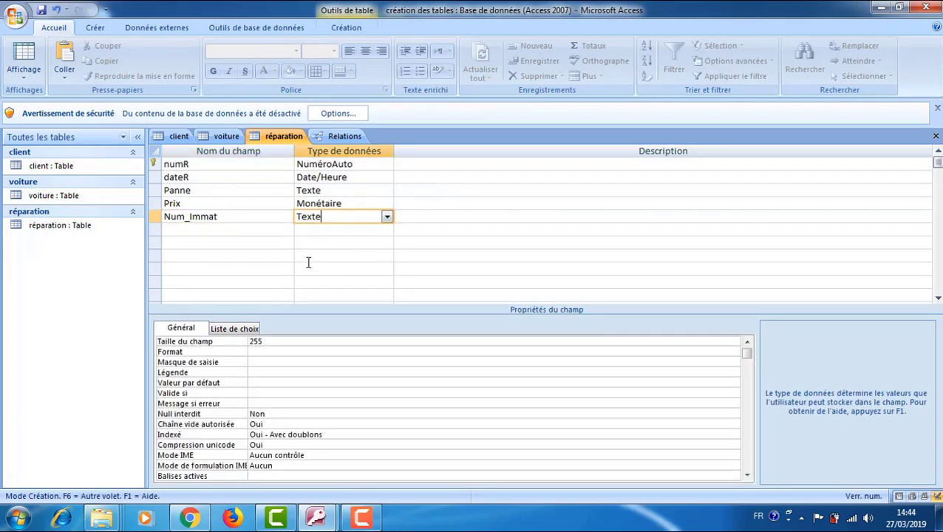
Review the client, voiture and réparation designs, then go back to the Relations diagram.
left_click(349, 139)
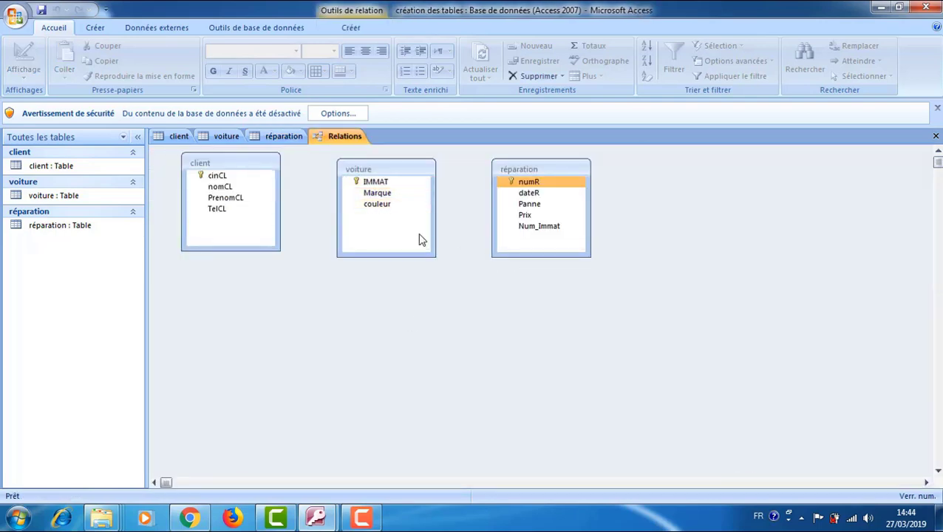
left_click_drag(527, 201, 276, 243)
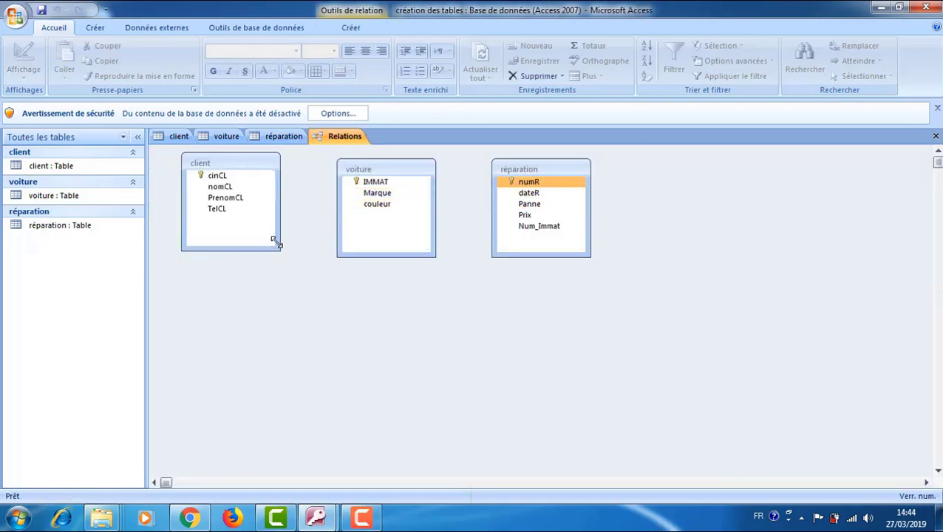
left_click(179, 137)
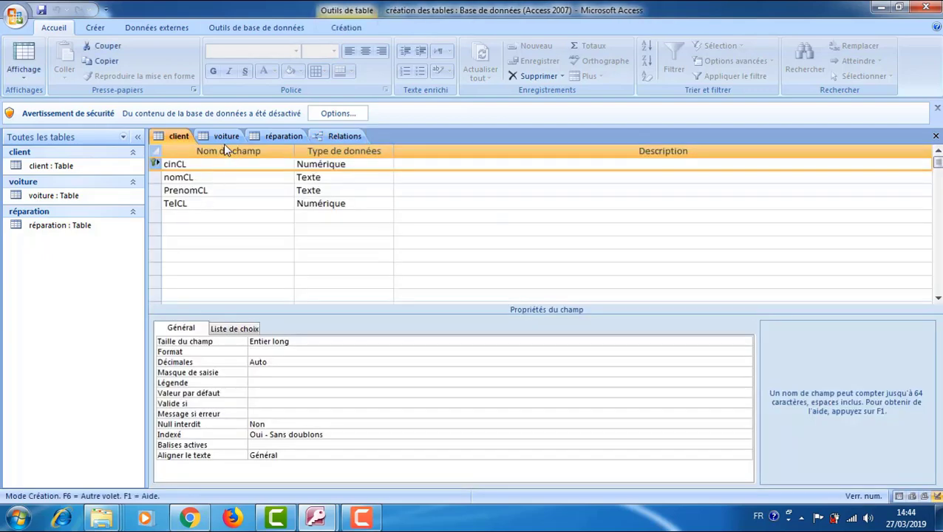
left_click(226, 136)
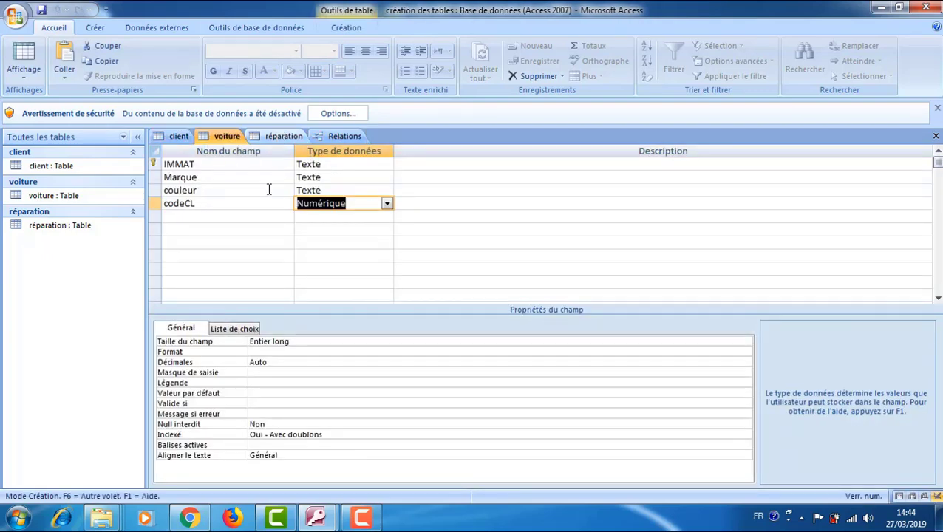
left_click(284, 136)
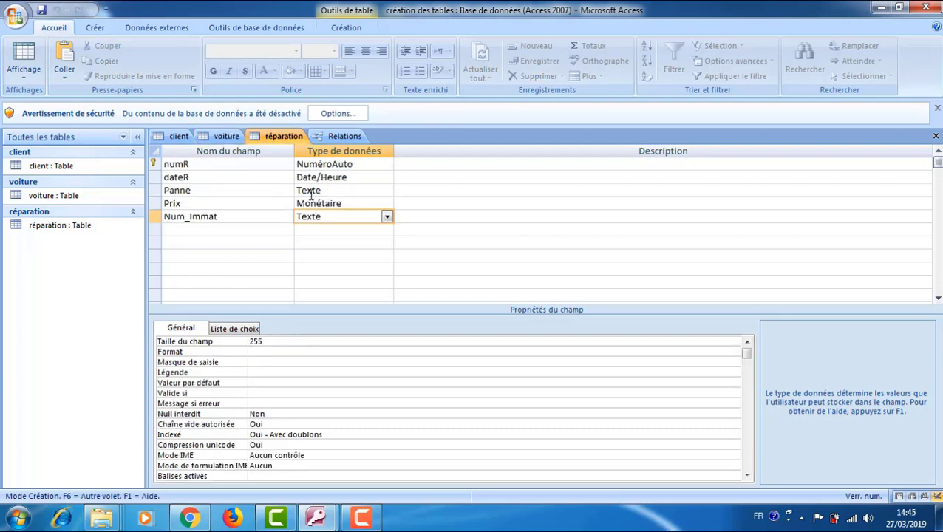
left_click(345, 136)
left_click(370, 193)
left_click_drag(370, 206, 365, 171)
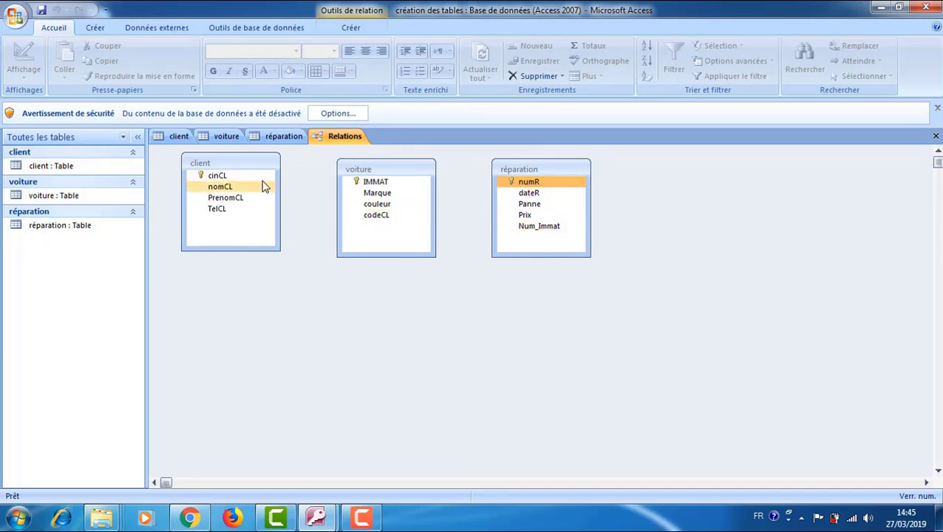
key("Up")
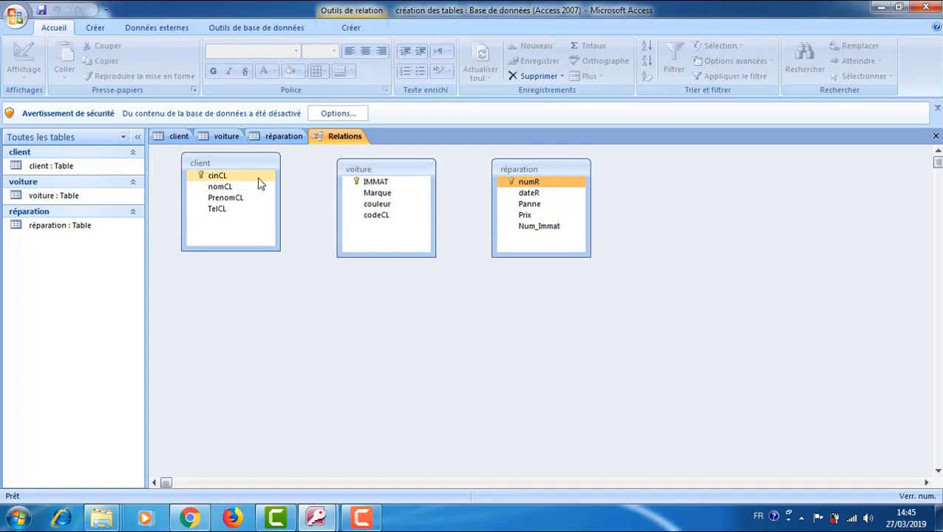
Try linking client's cinCL to voiture's codeCL with referential integrity, then dismiss the lock error and cancel.
left_click_drag(259, 181, 372, 224)
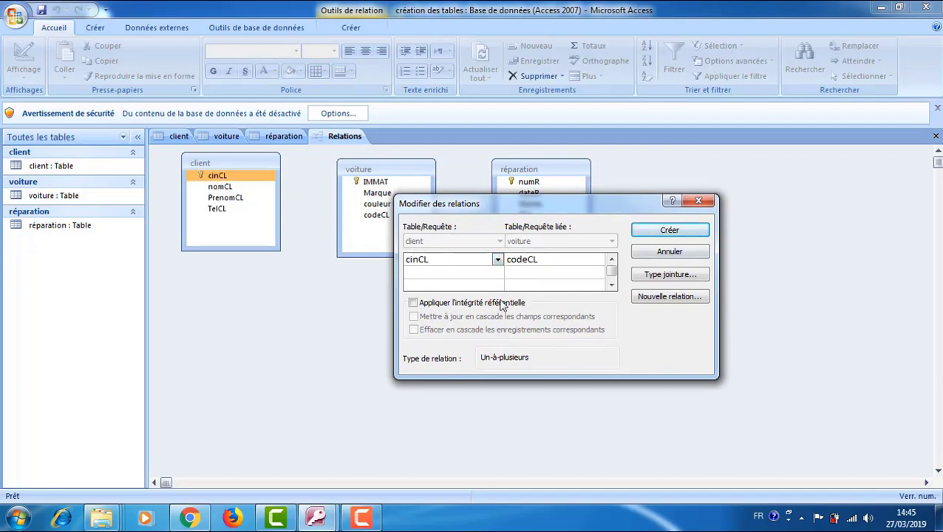
left_click(414, 304)
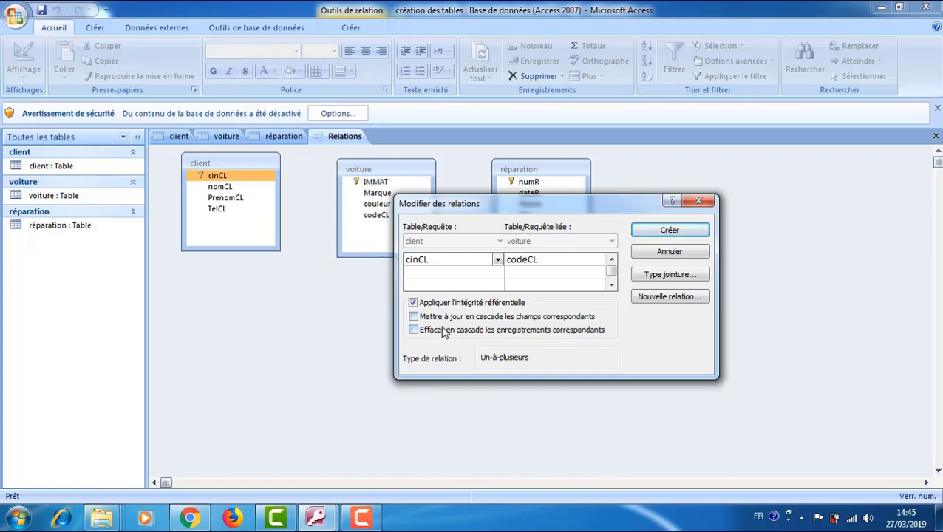
left_click(687, 234)
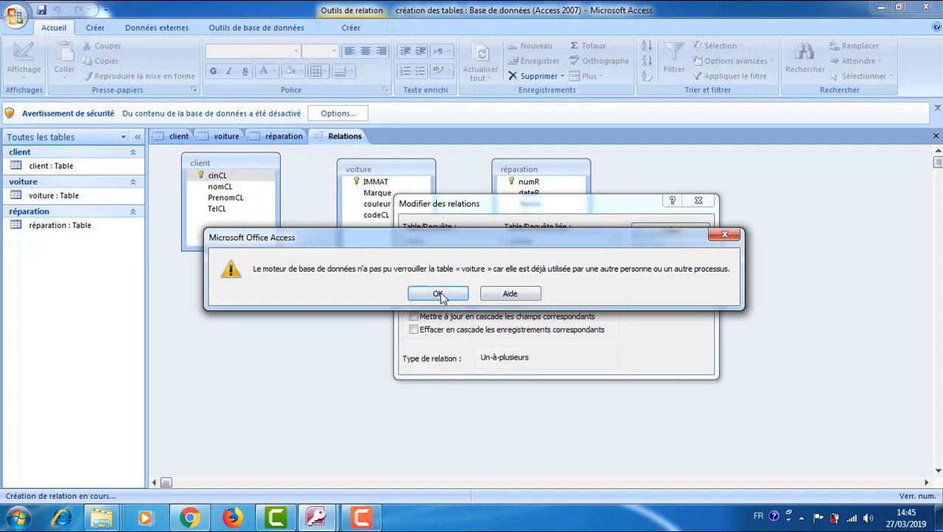
left_click(439, 294)
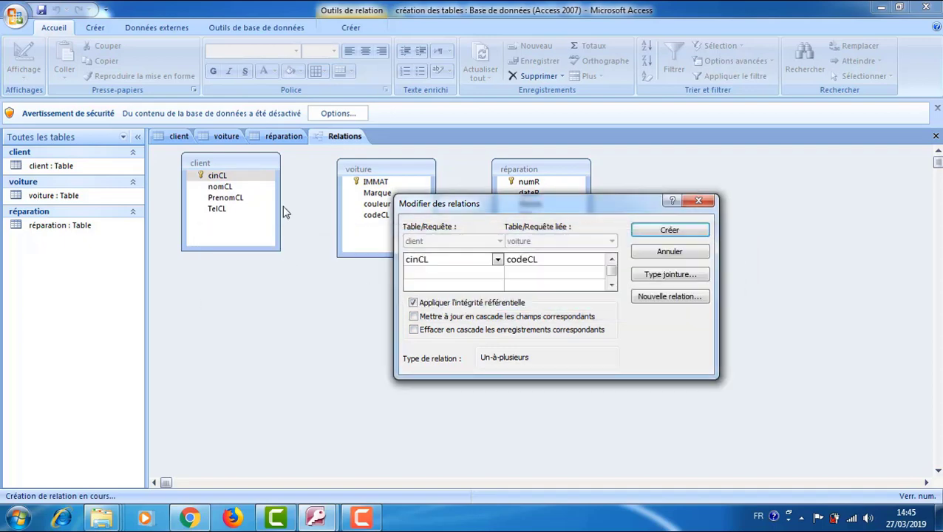
left_click(698, 201)
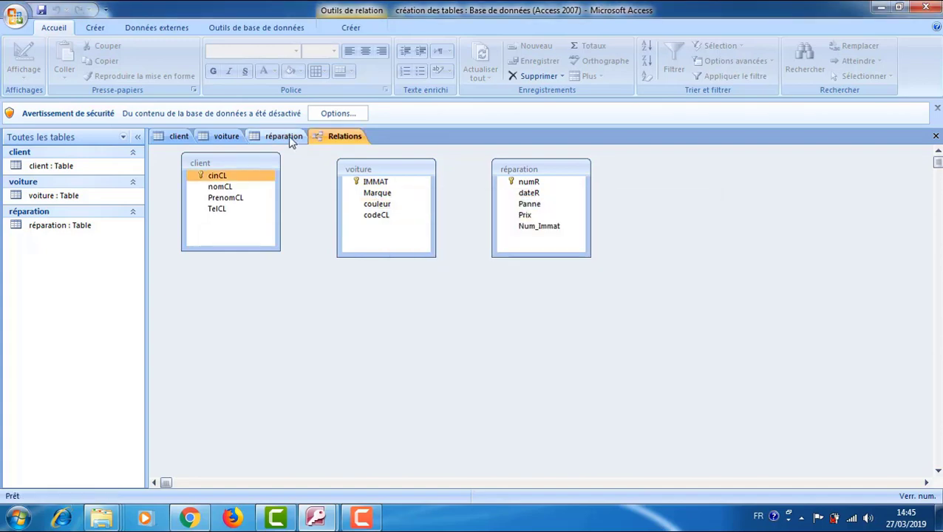
Close the open réparation, voiture and client table tabs.
left_click(289, 135)
right_click(288, 136)
left_click(326, 160)
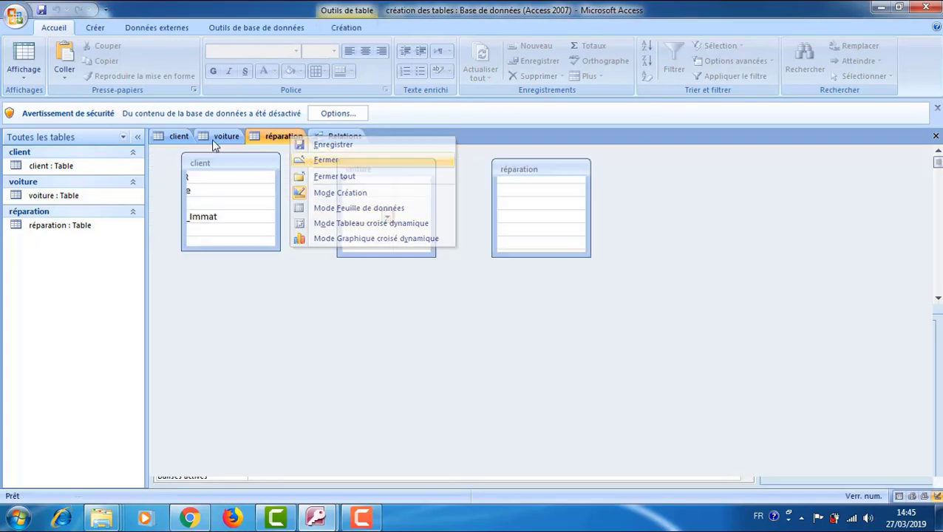
right_click(211, 139)
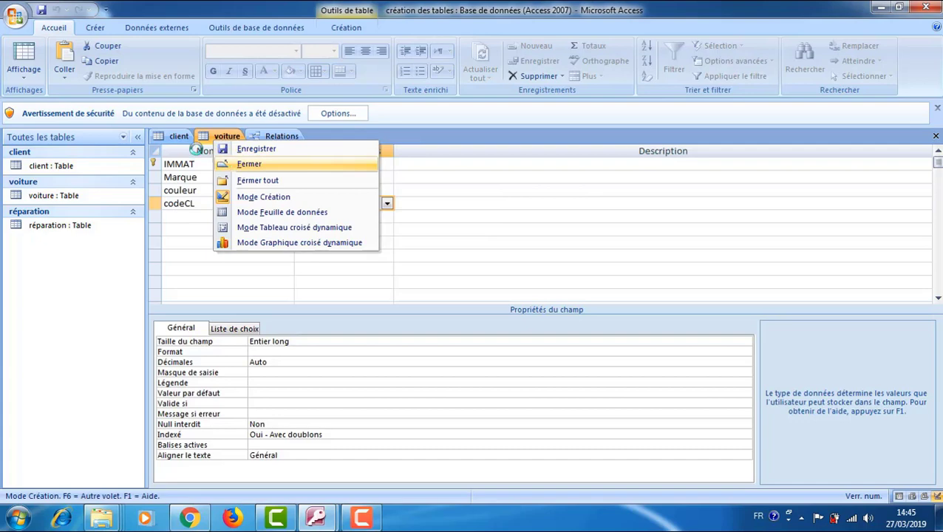
left_click(235, 160)
left_click(171, 138)
right_click(172, 138)
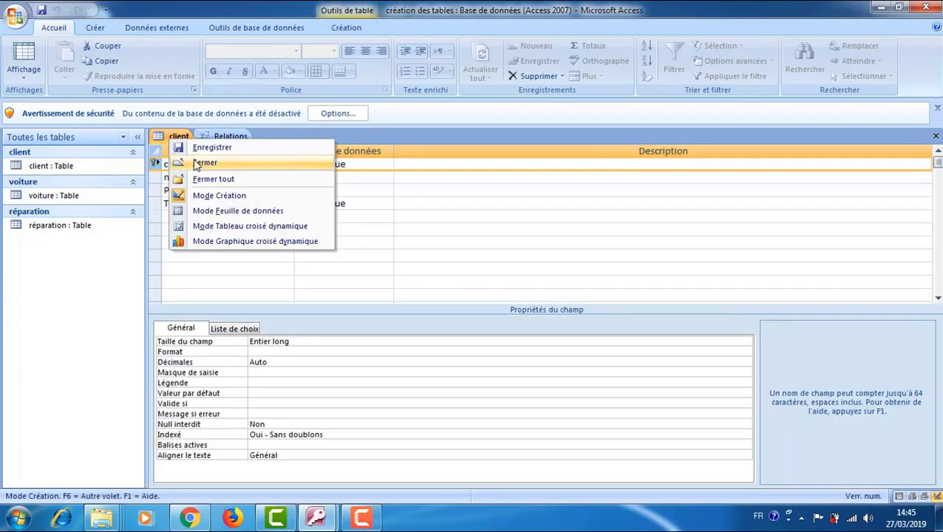
left_click(203, 161)
Link client's cinCL to voiture's codeCL one-to-many with referential integrity enforced.
left_click_drag(223, 175, 363, 216)
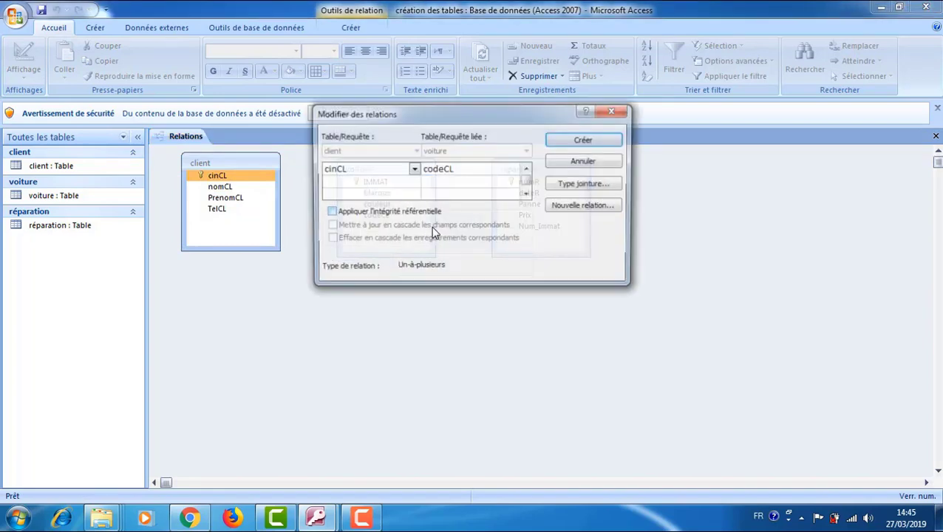
left_click(330, 212)
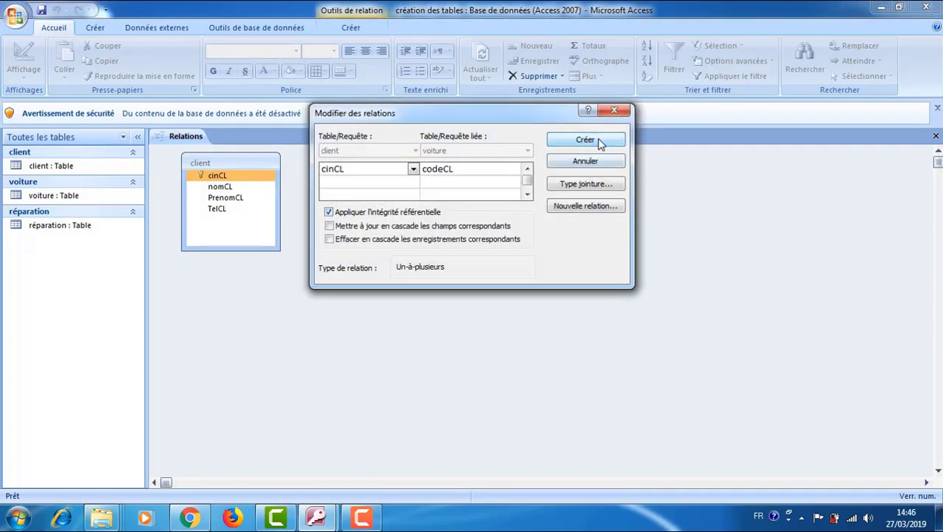
left_click(603, 143)
left_click(414, 192)
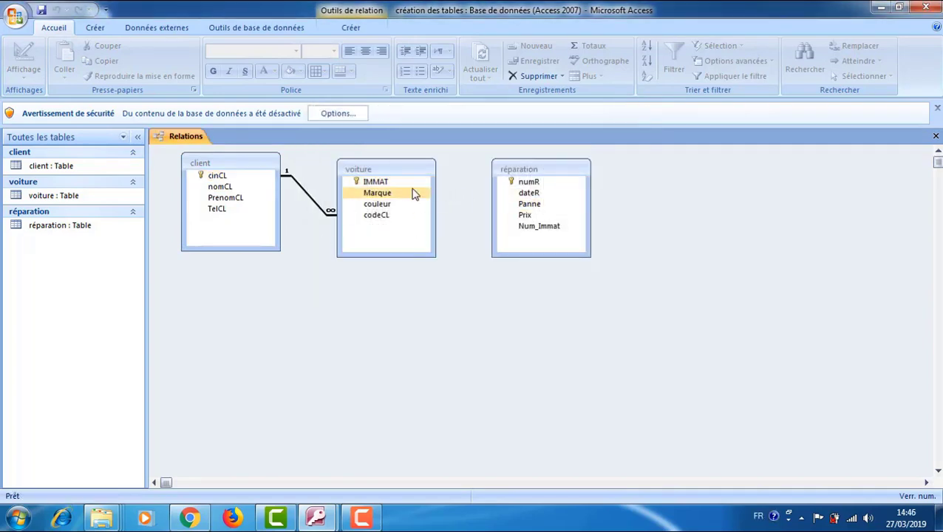
Link voiture's IMMAT to réparation's Num_Immat with referential integrity, then align the client and réparation boxes.
left_click_drag(413, 183, 524, 226)
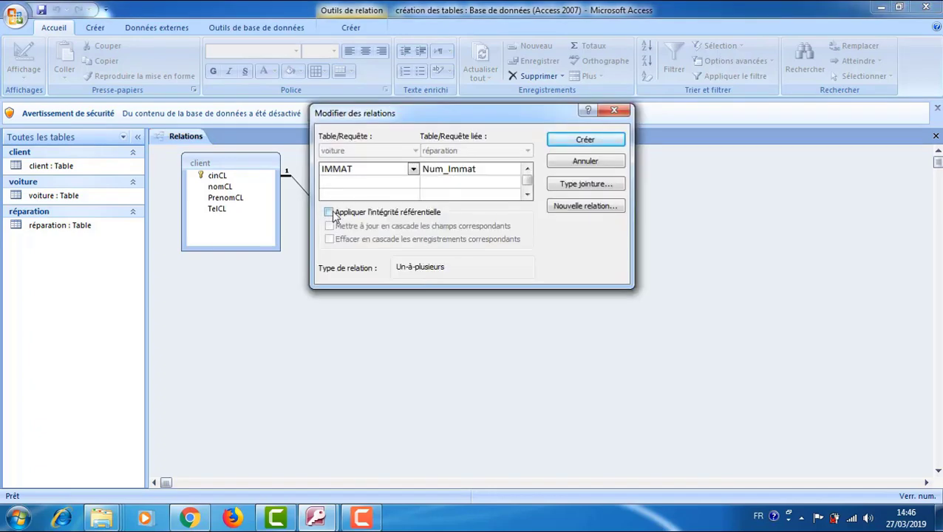
left_click(329, 212)
left_click(593, 145)
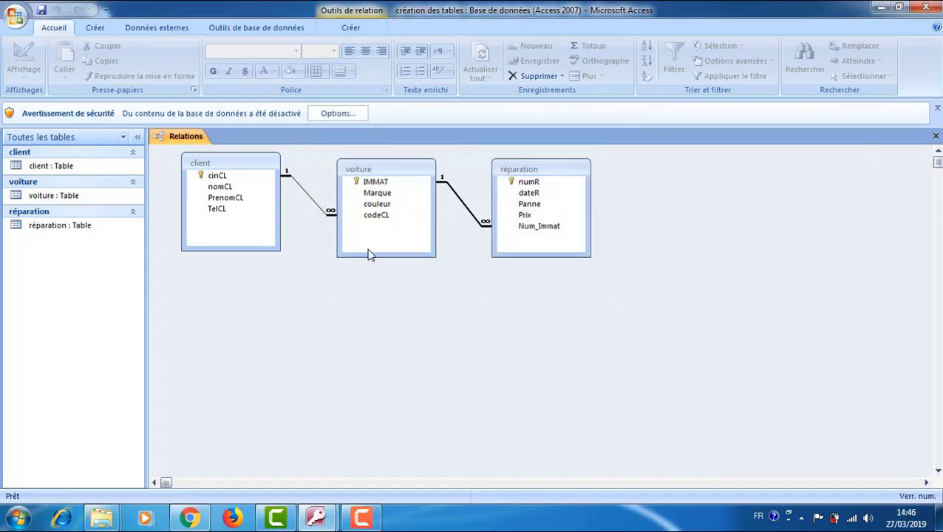
left_click_drag(259, 165, 267, 189)
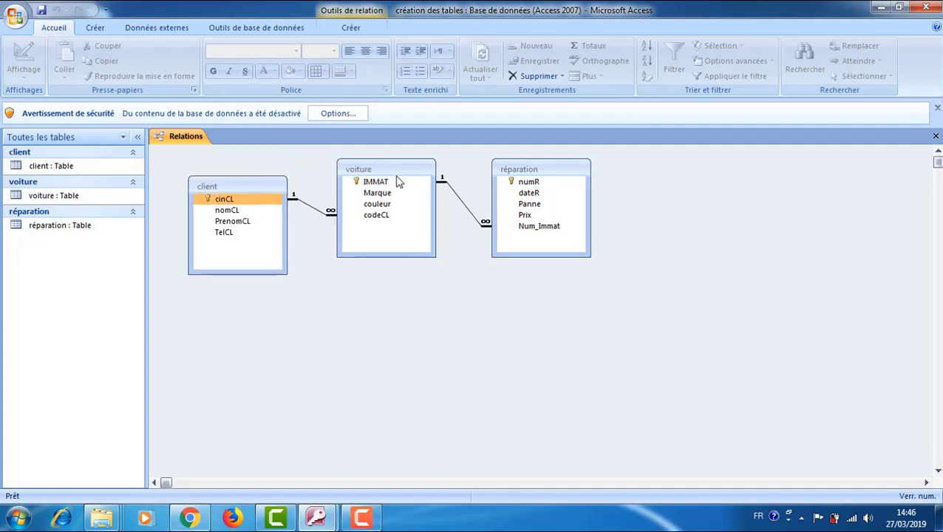
left_click_drag(551, 171, 554, 191)
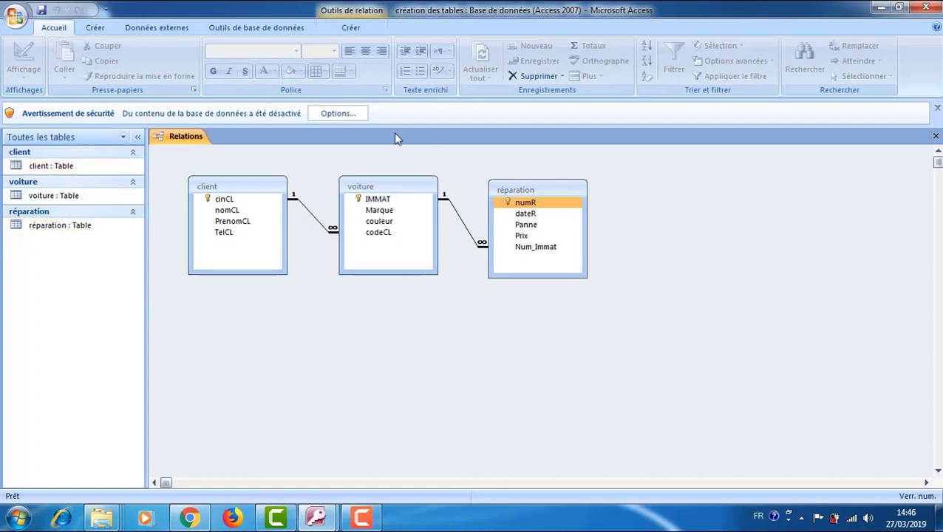
Open the client table, check it in Mode Création, then return to Mode Feuille de données.
double_click(51, 169)
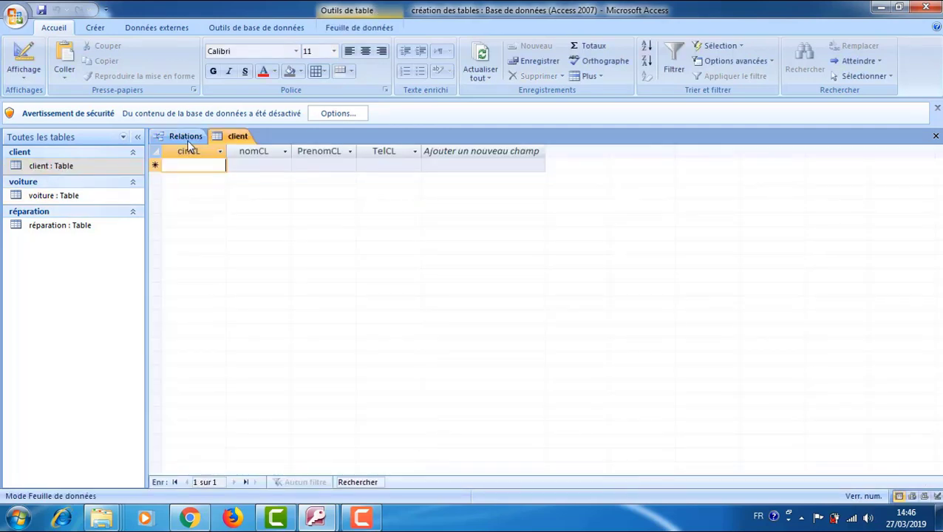
left_click(23, 74)
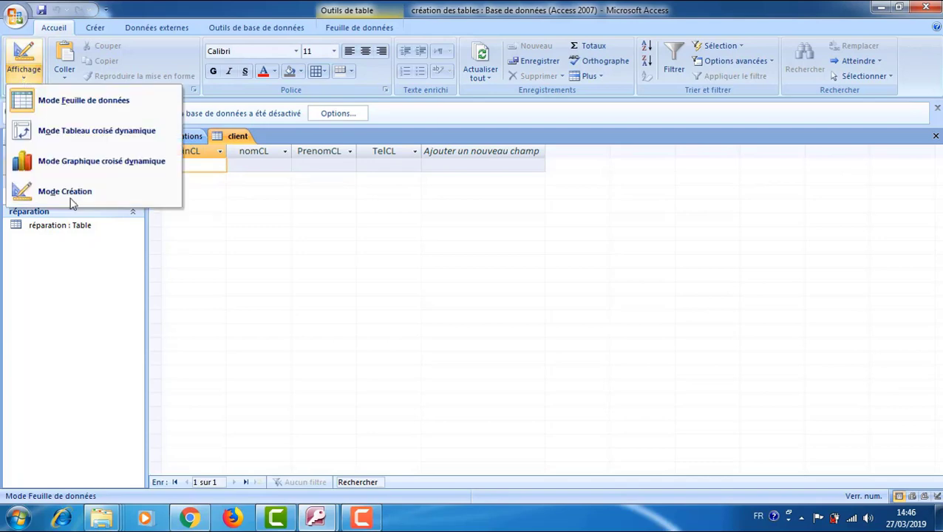
left_click(69, 193)
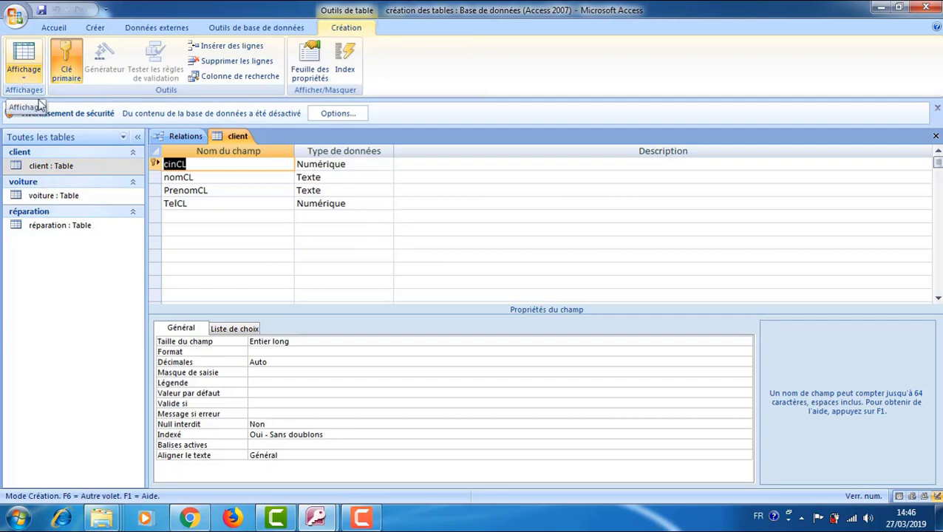
left_click(42, 107)
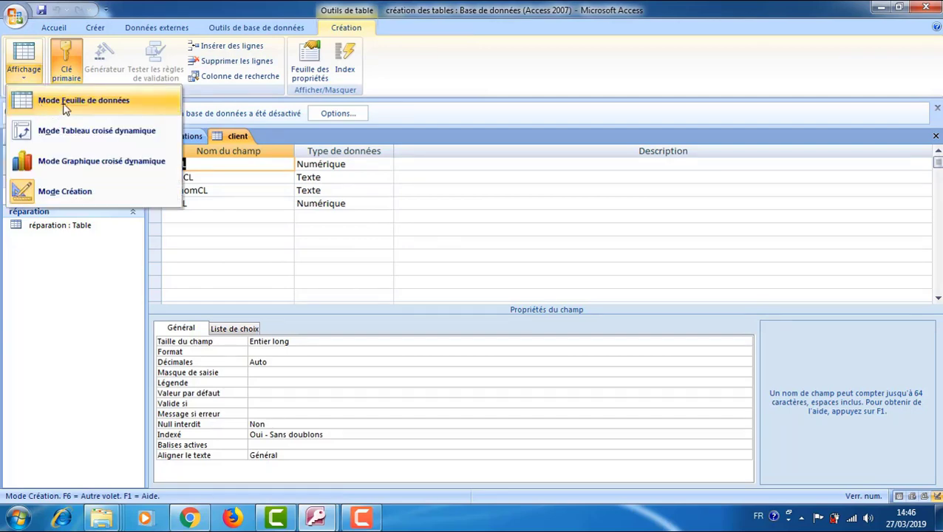
left_click(67, 108)
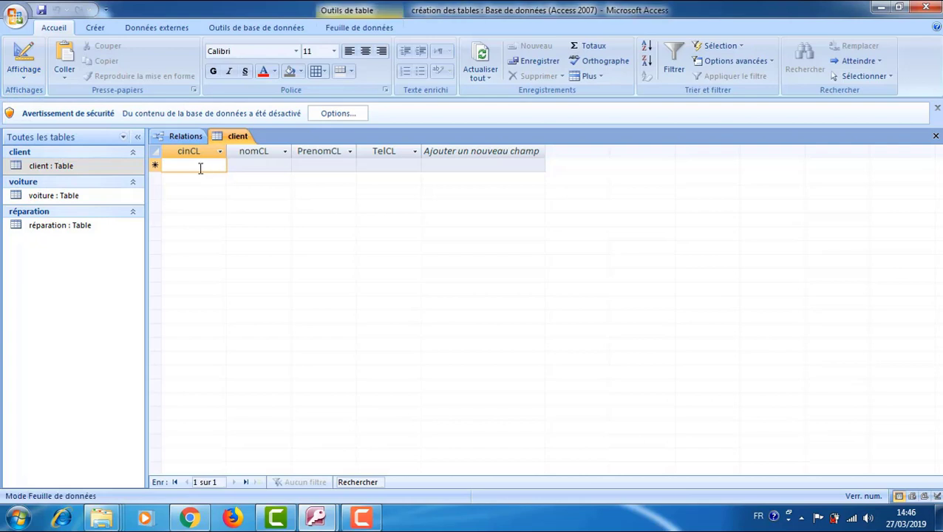
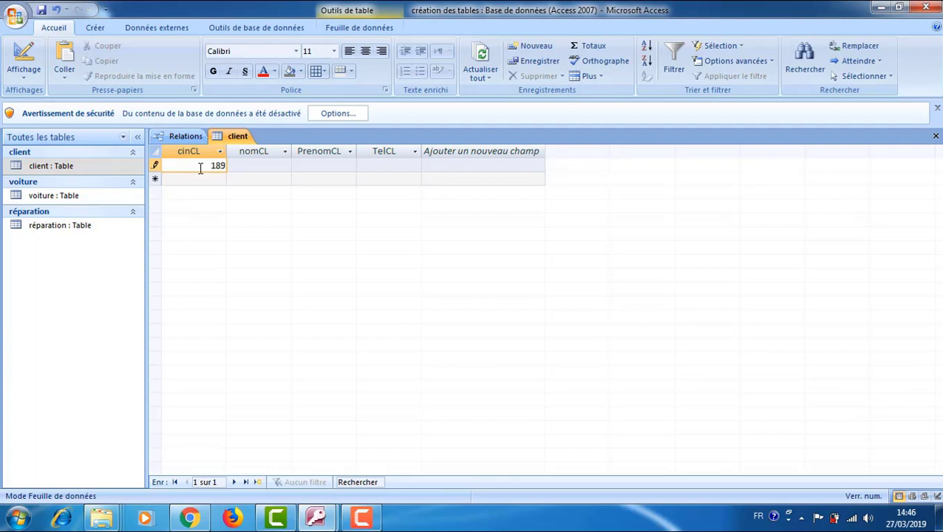
Enter the client's ID number, surname, first name and phone number as the first record.
left_click(256, 166)
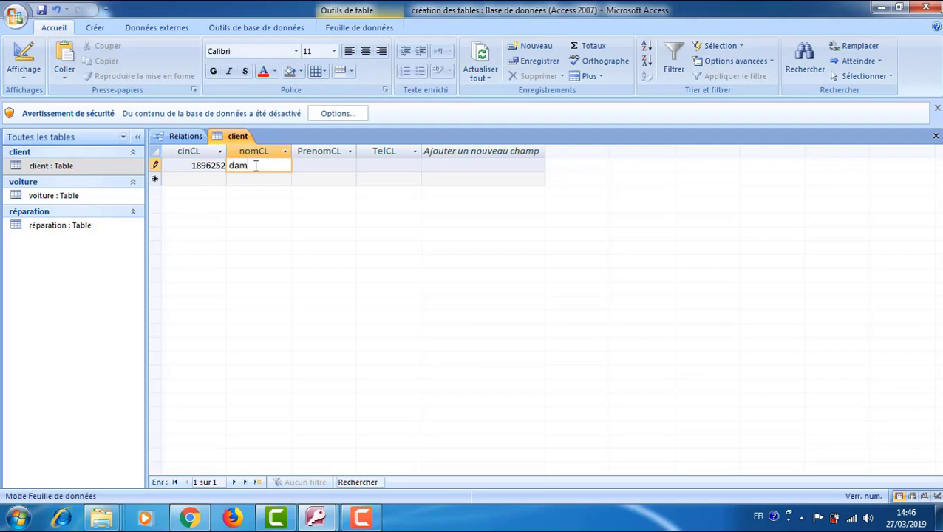
left_click(343, 164)
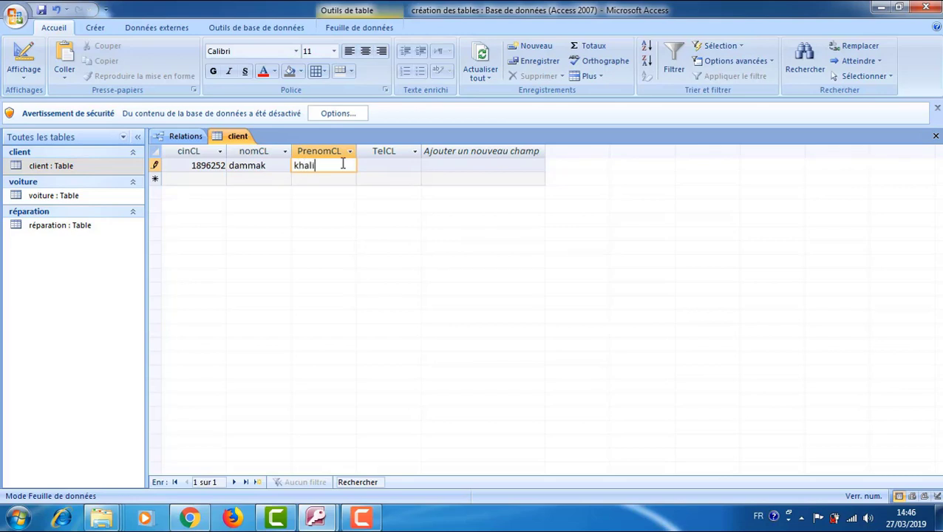
left_click(373, 166)
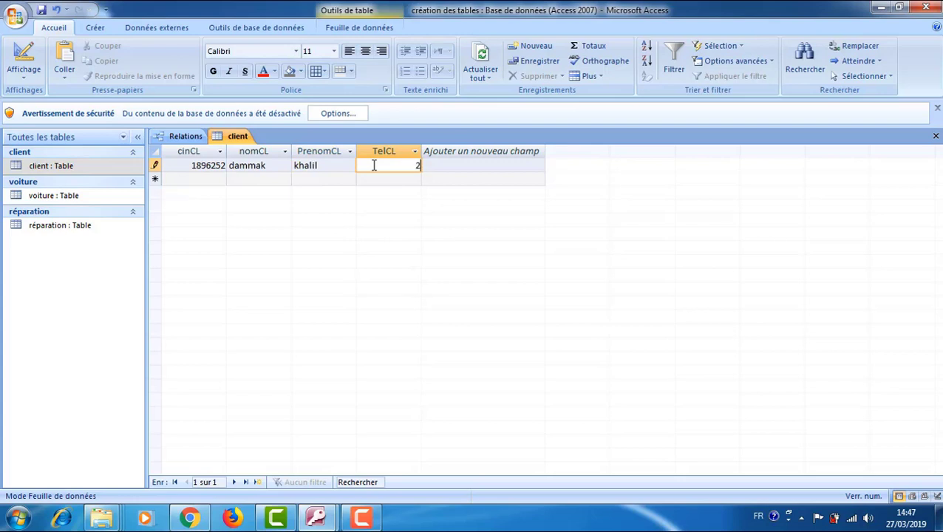
left_click(223, 178)
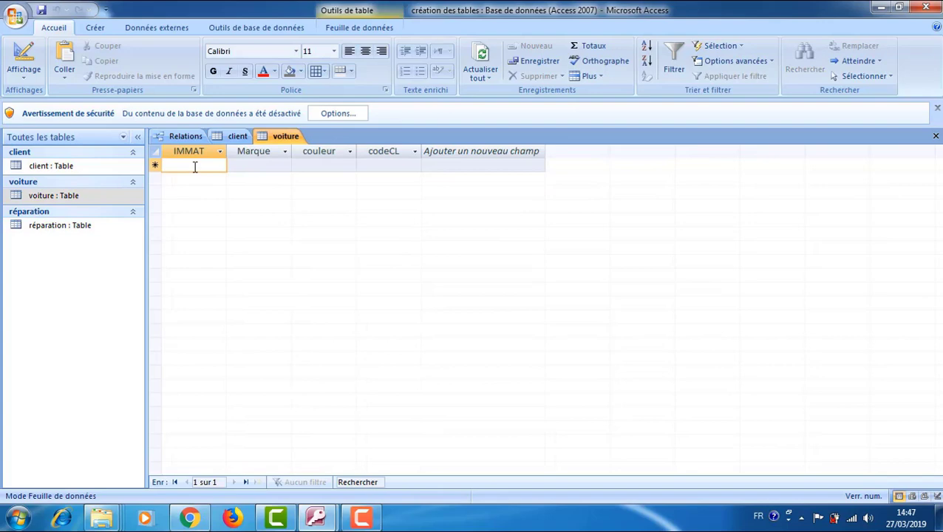
Enter the car's registration number in IMMAT and 'fiat' in Marque.
type("1265")
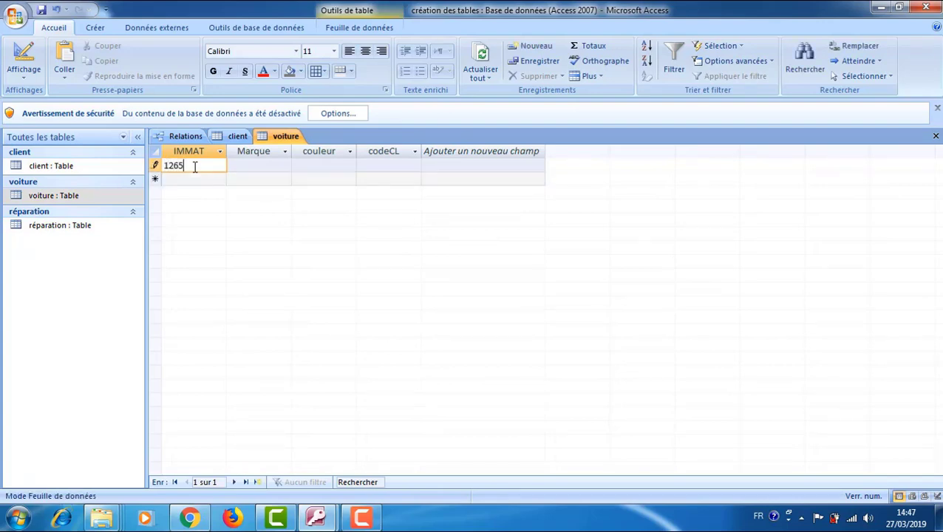
type("TUN195")
left_click(250, 169)
type("fi")
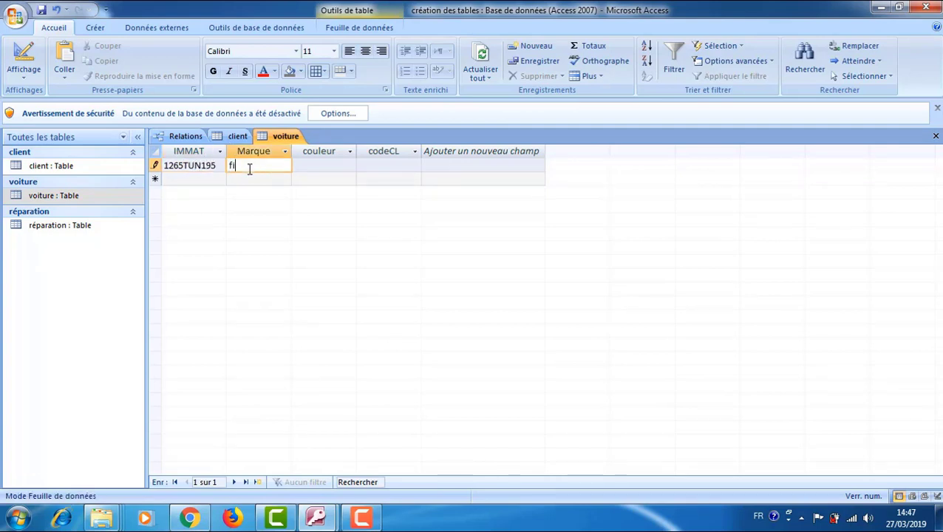
type("at")
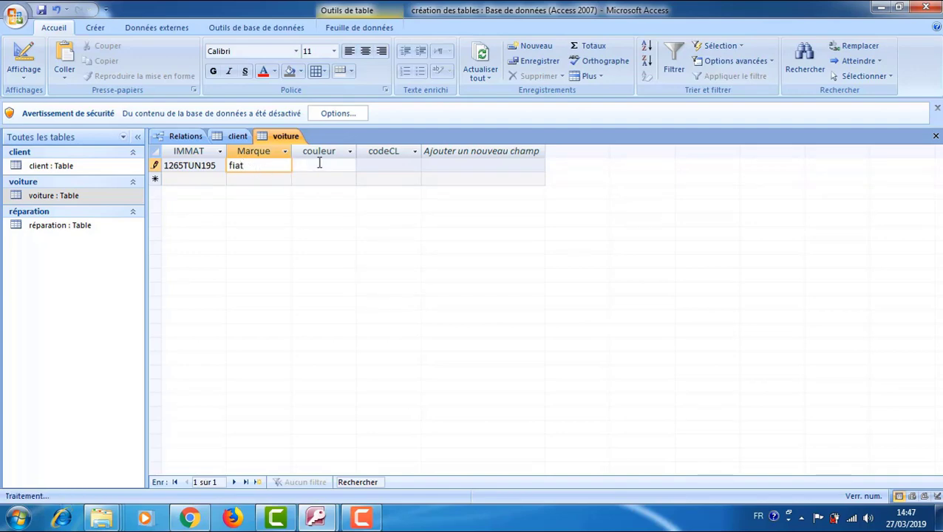